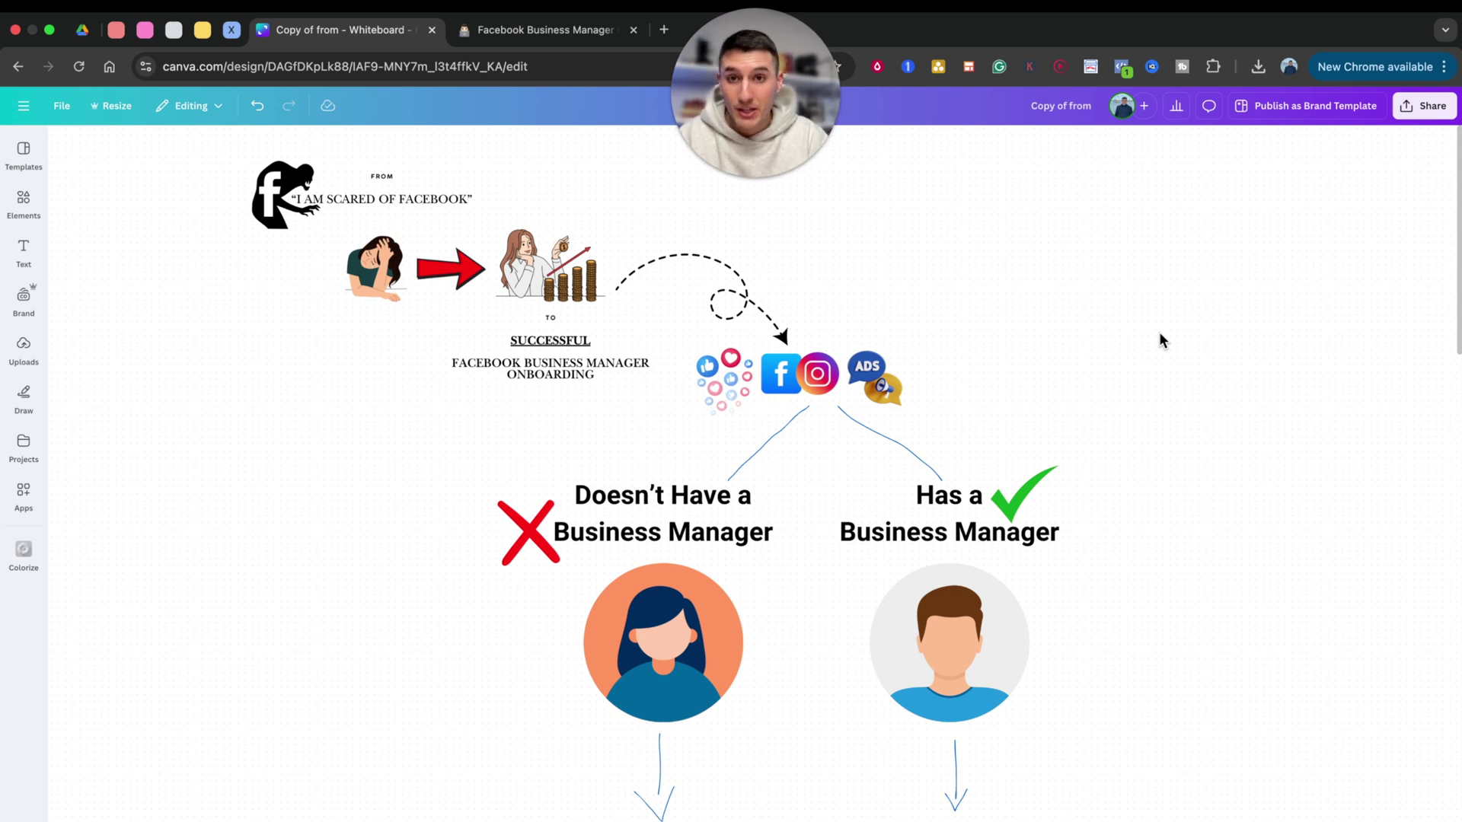
# Glance over the Business Manager onboarding guide in Notion, then return to the Canva whiteboard.
pyautogui.scroll(-1, 1135, 349)
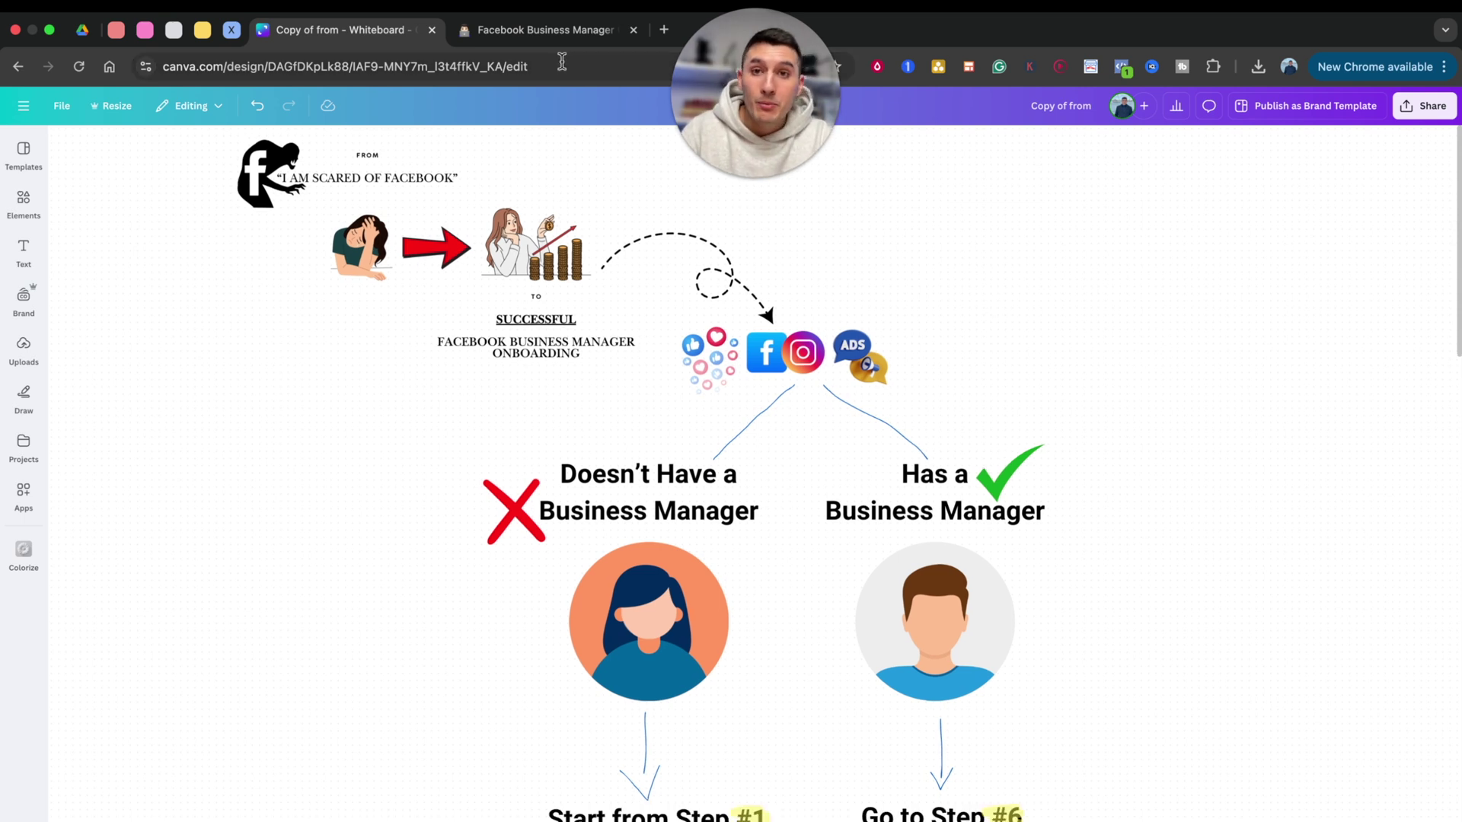
pyautogui.click(556, 32)
pyautogui.scroll(15, 990, 244)
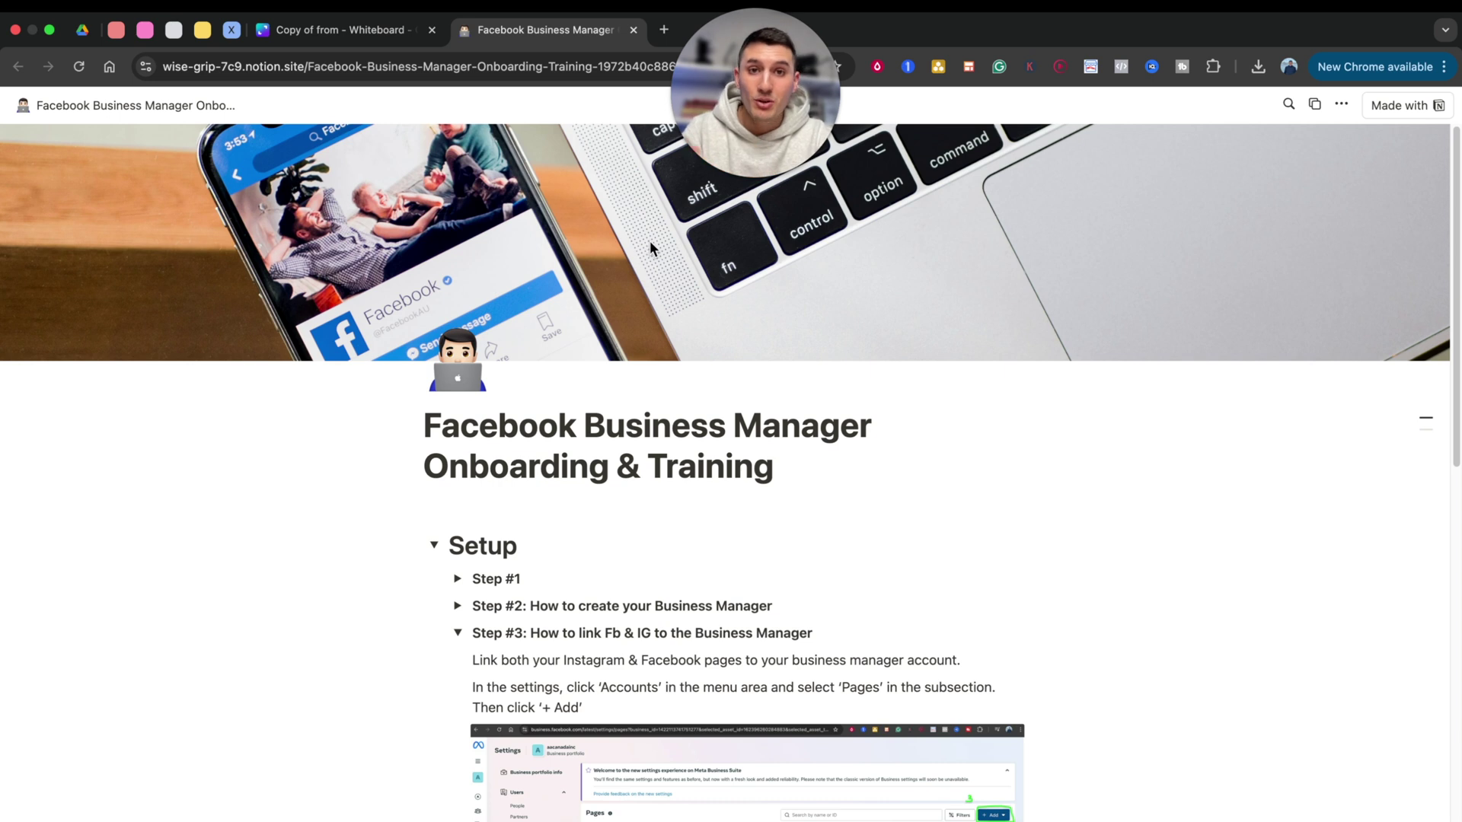
pyautogui.scroll(-2, 750, 457)
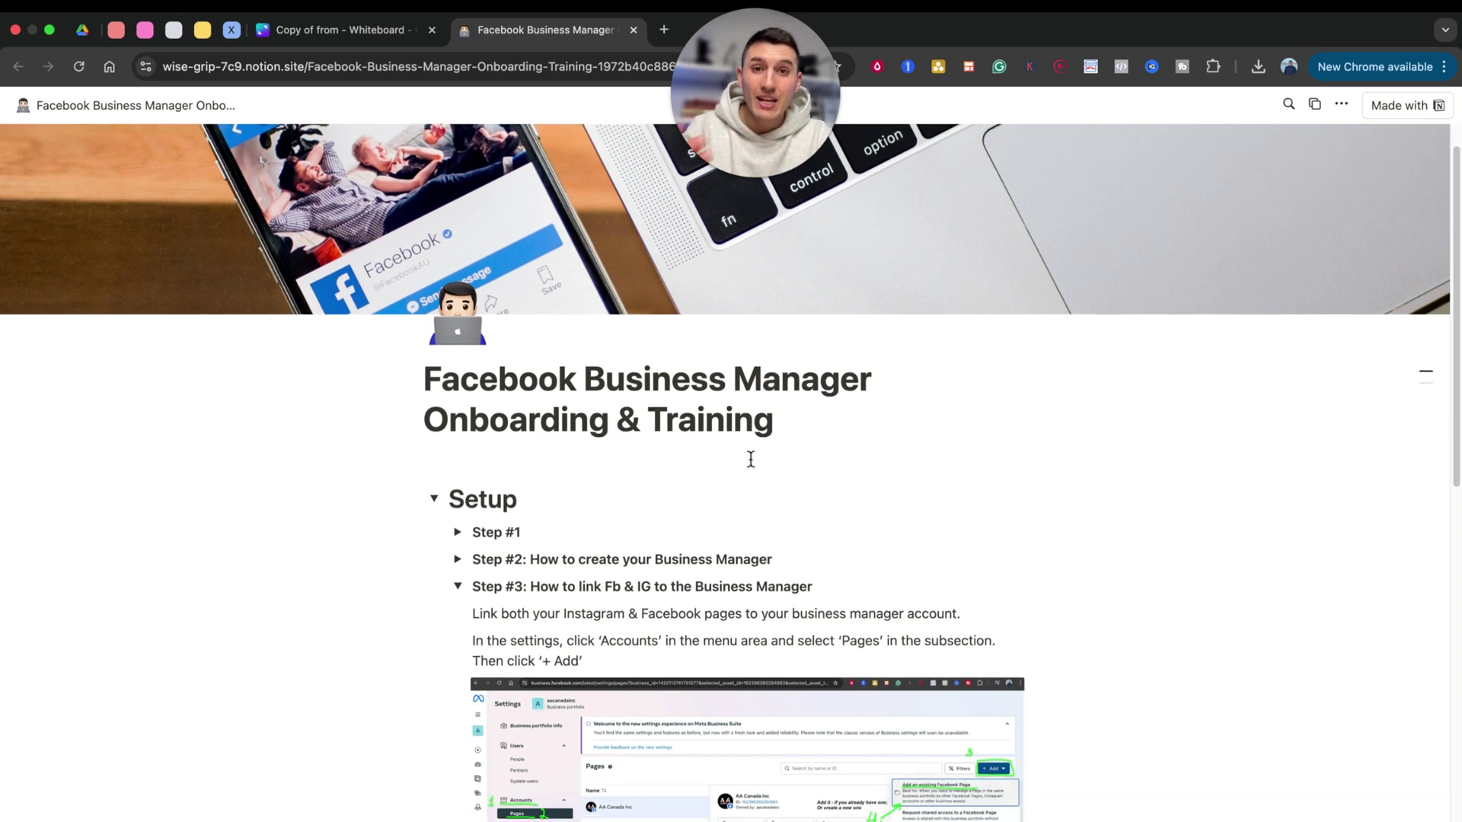
pyautogui.click(381, 30)
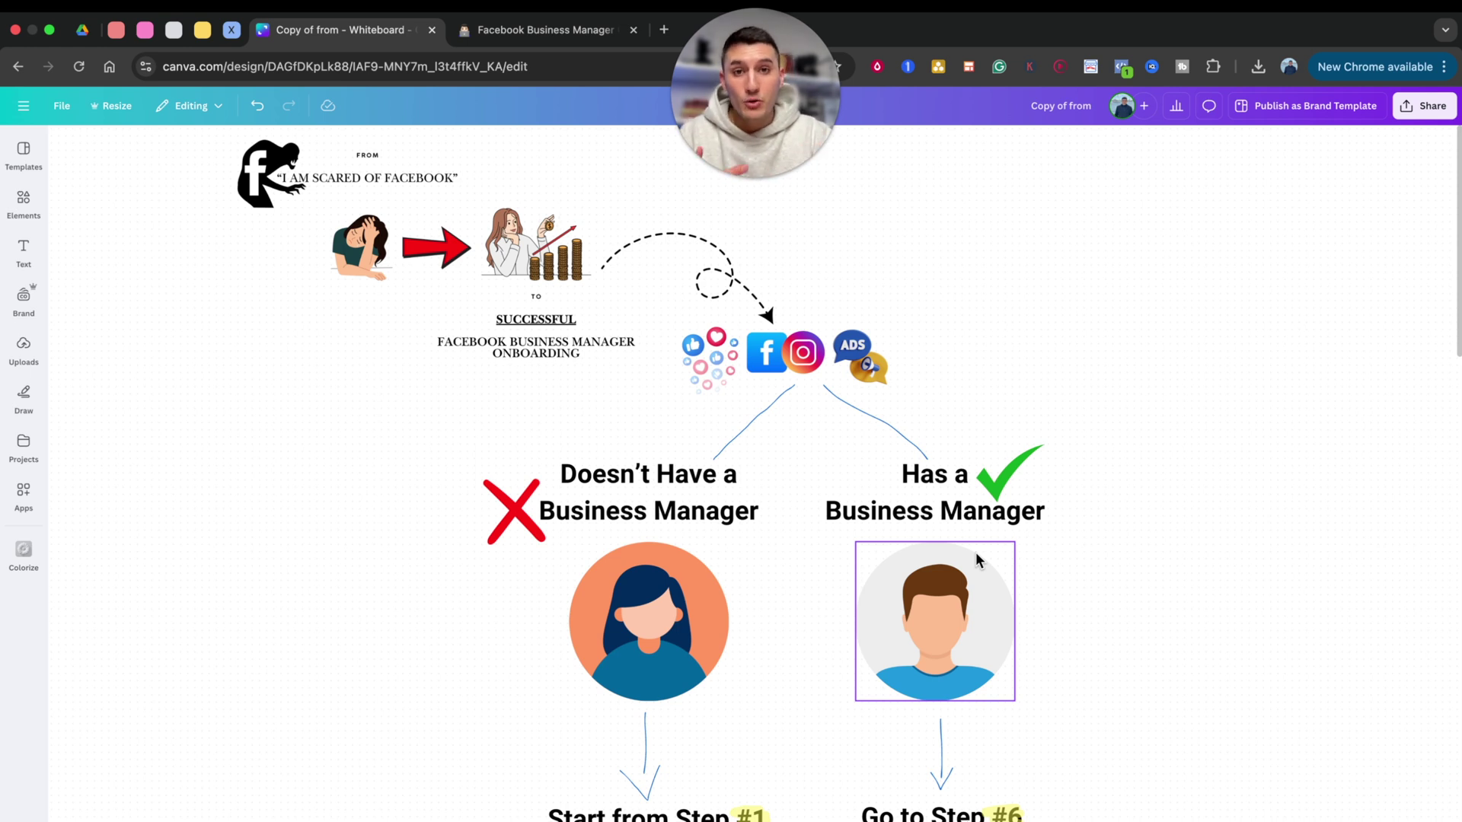
# Select a word in the Zoom call line of the A./B. options text, then deselect it.
pyautogui.scroll(-1, 649, 661)
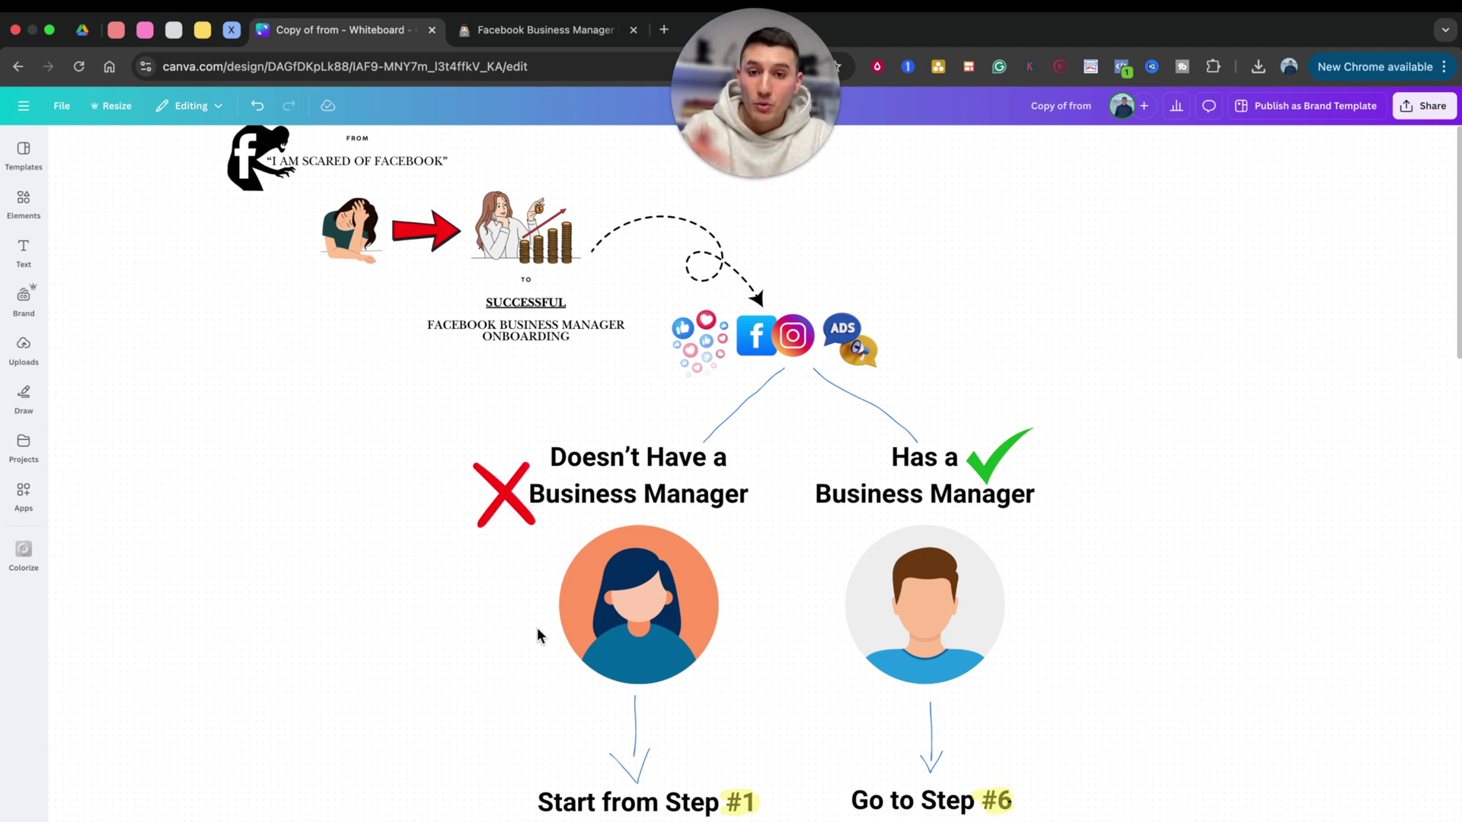
pyautogui.scroll(-5, 616, 583)
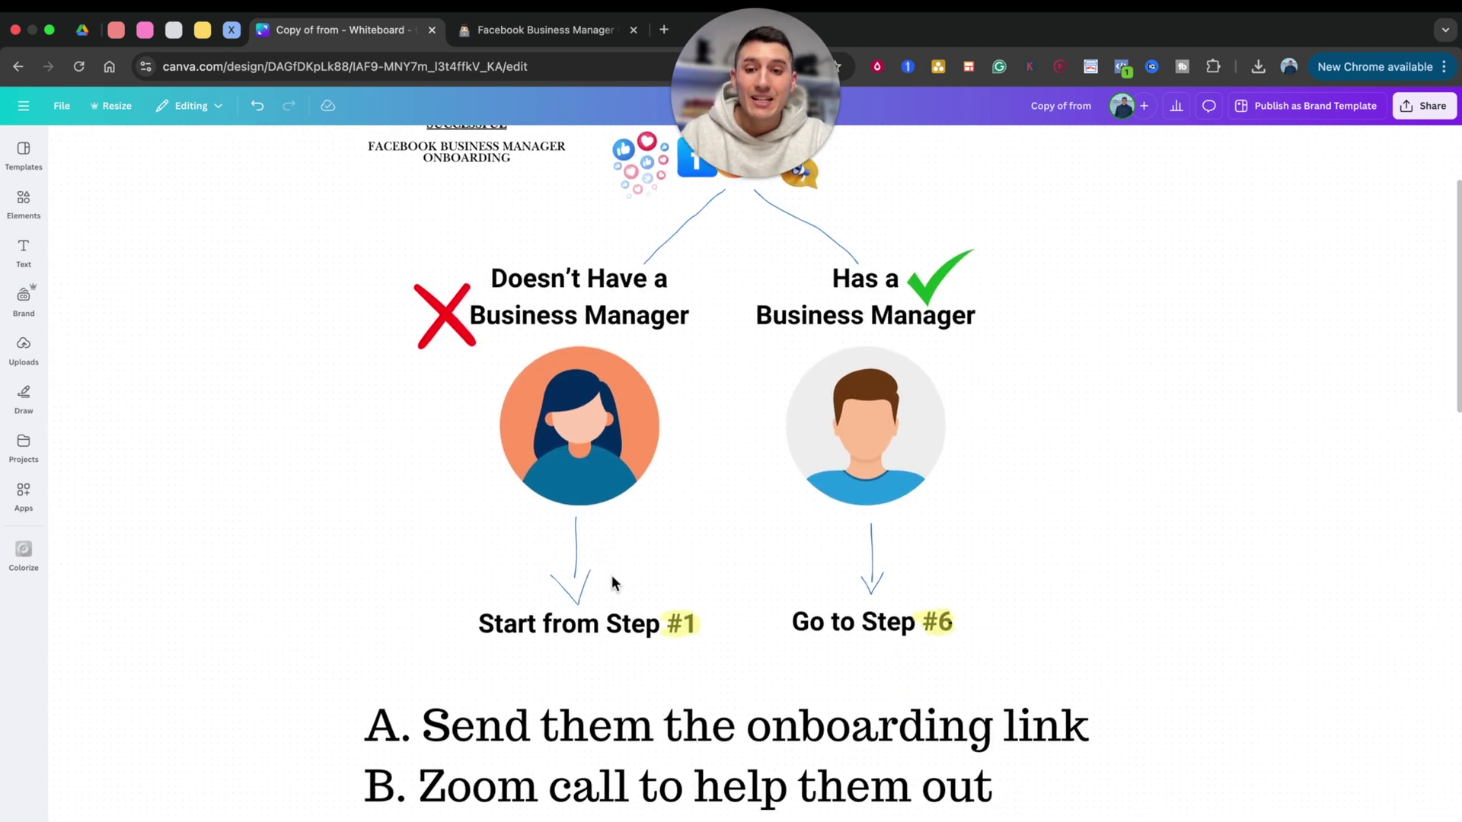
pyautogui.click(466, 770)
pyautogui.doubleClick(525, 771)
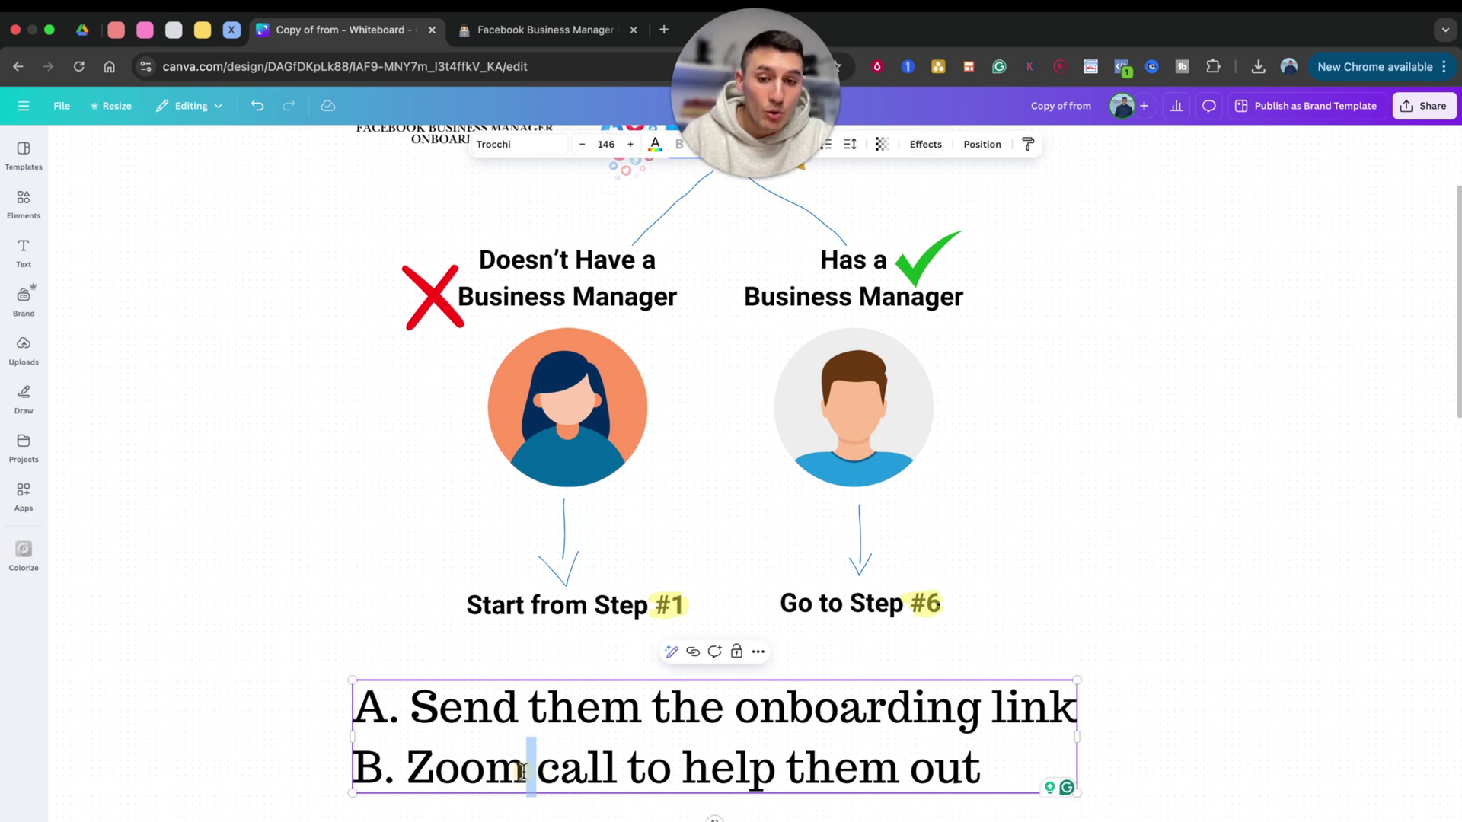
pyautogui.click(1193, 674)
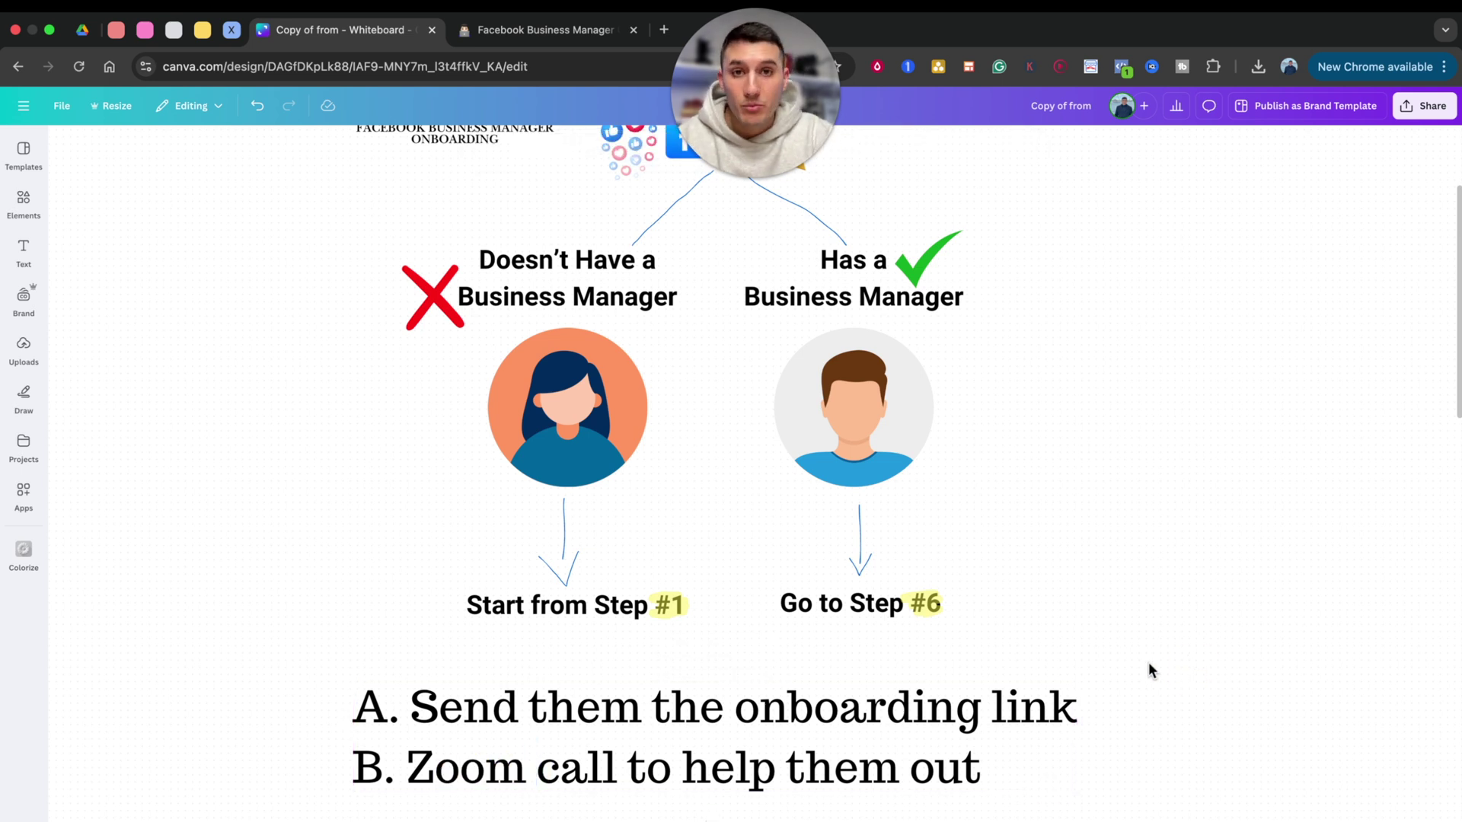
# Collapse the Setup section of the Notion onboarding guide.
pyautogui.scroll(-10, 1188, 602)
pyautogui.hscroll(5, 1188, 602)
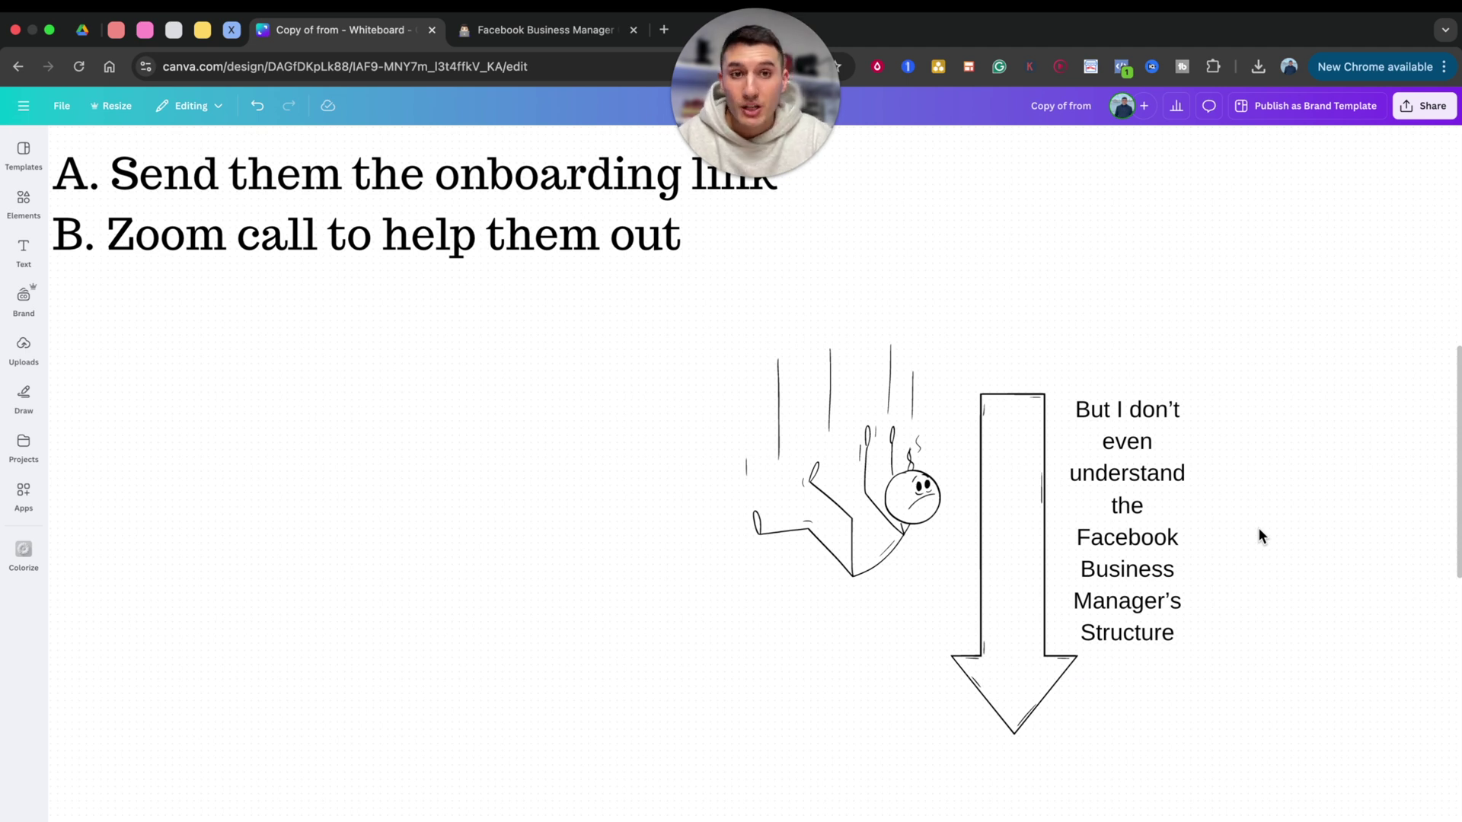
pyautogui.scroll(-6, 1258, 527)
pyautogui.hscroll(3, 1258, 527)
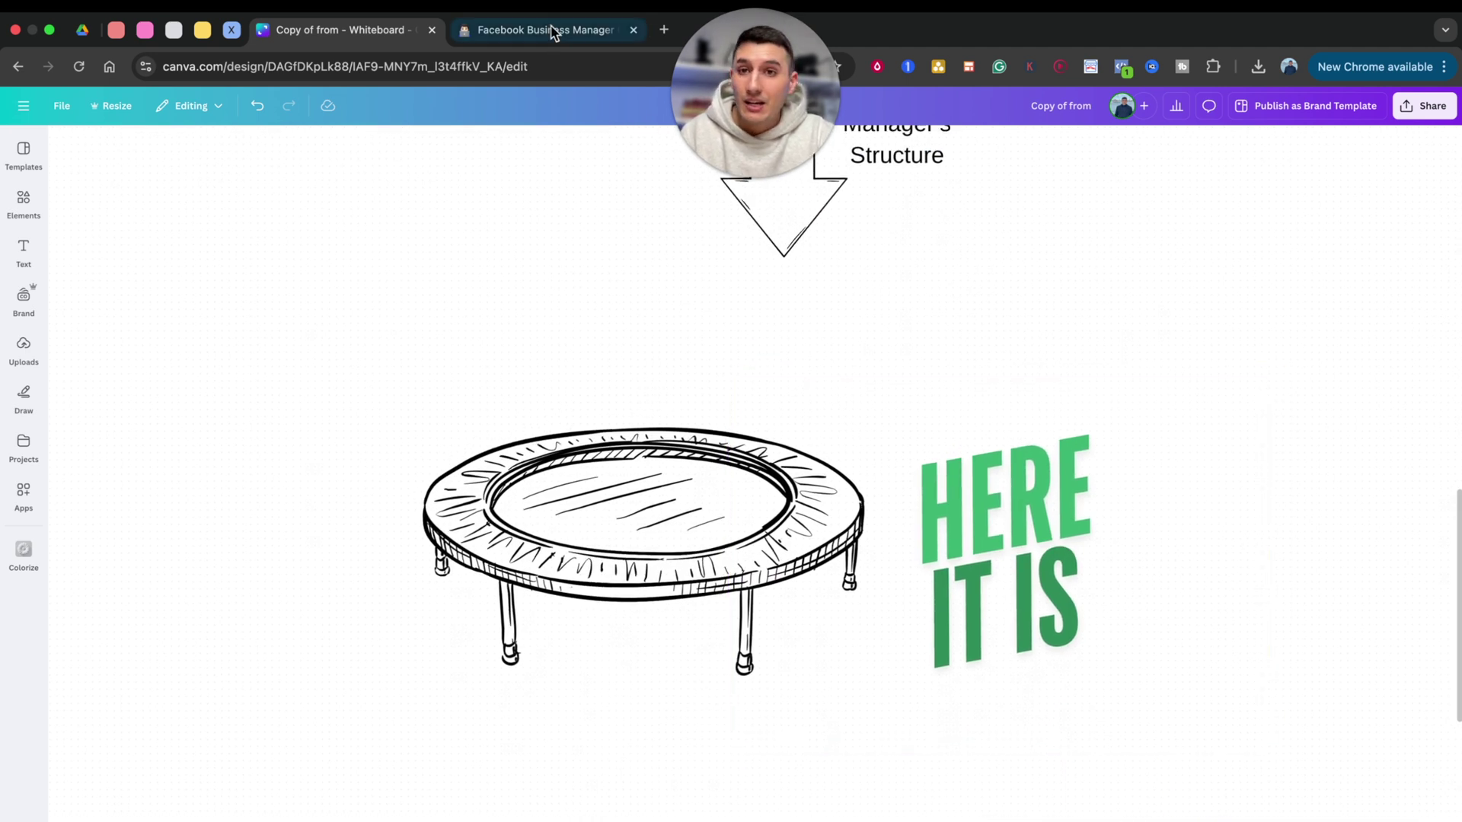
pyautogui.click(553, 32)
pyautogui.scroll(-4, 623, 588)
pyautogui.click(432, 227)
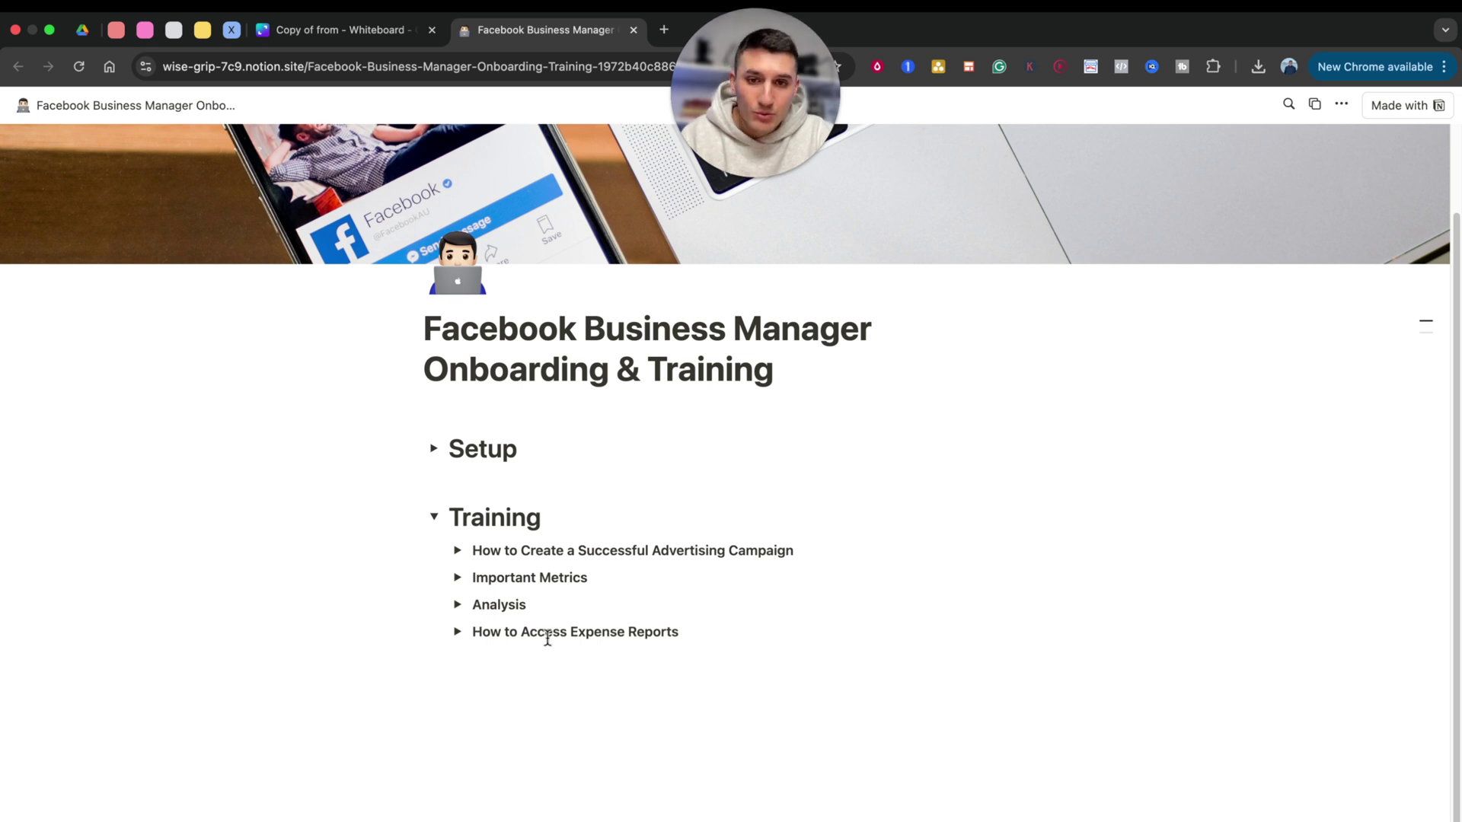
# Highlight and clear the How to Access Expense Reports title, then return to the whiteboard.
pyautogui.moveTo(483, 629); pyautogui.dragTo(674, 632)
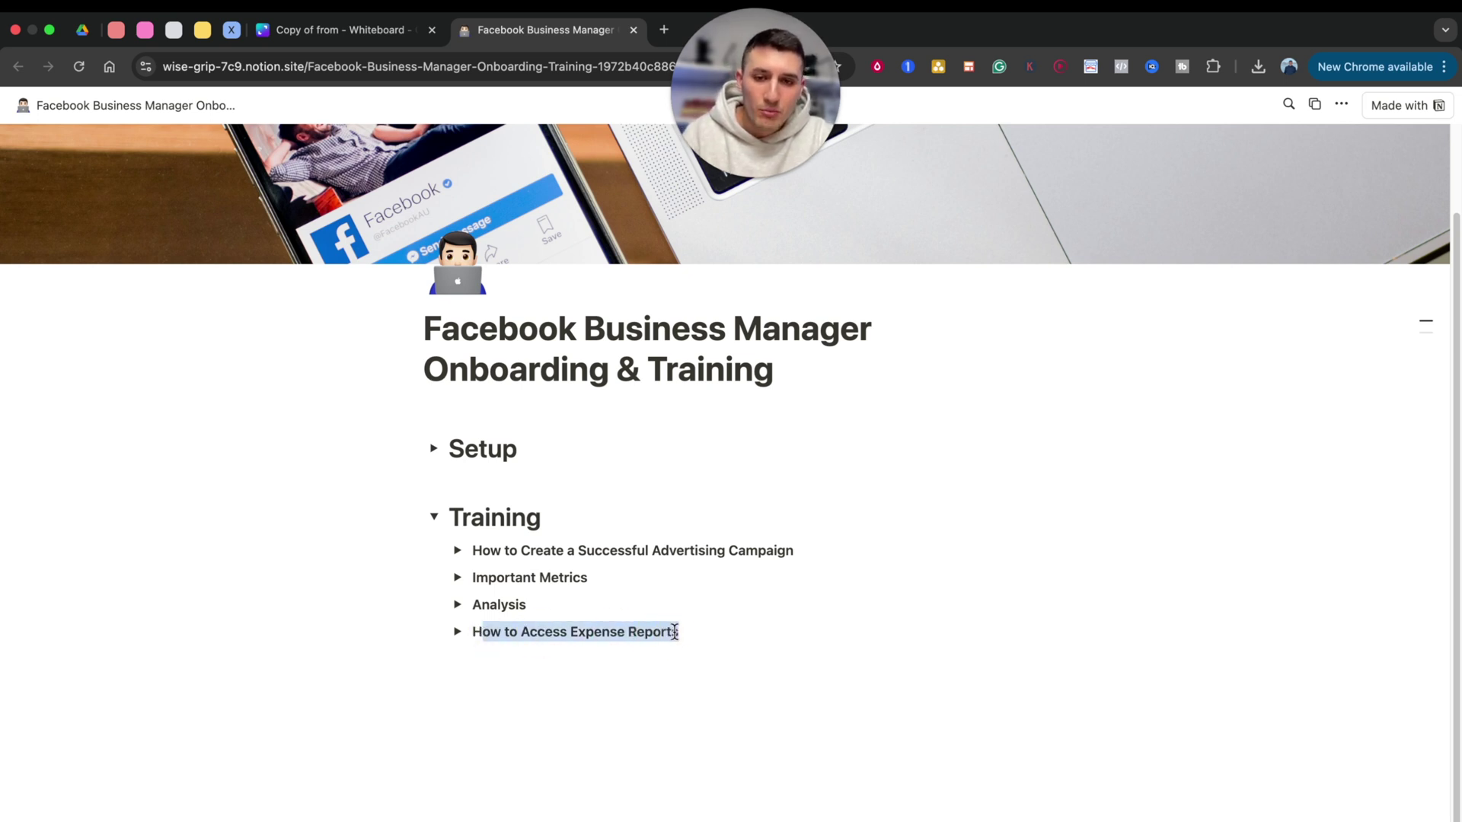
pyautogui.click(675, 632)
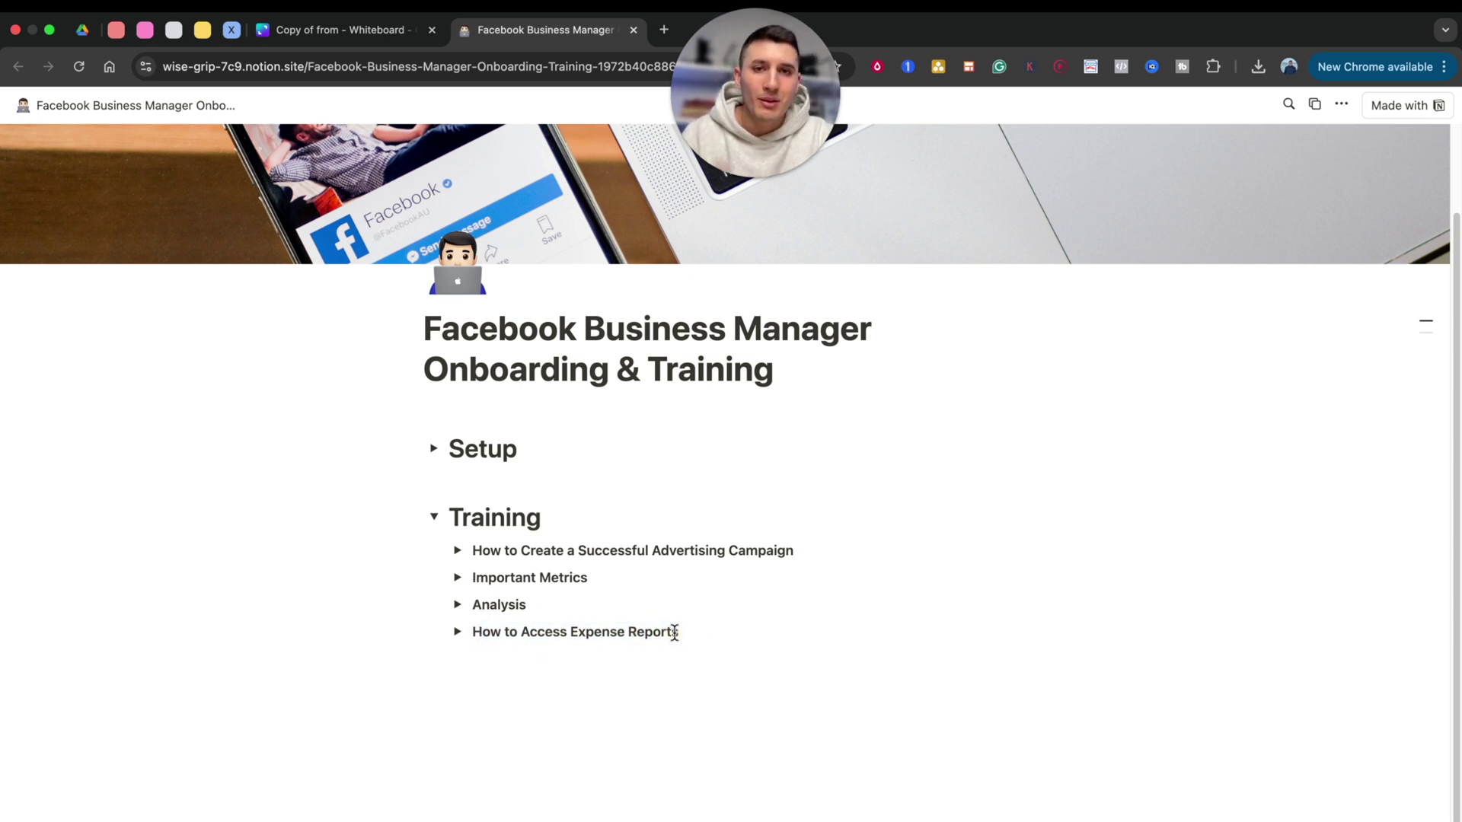
pyautogui.click(390, 40)
# Pan around the Canva whiteboard to review the Business Manager diagram.
pyautogui.scroll(5, 693, 484)
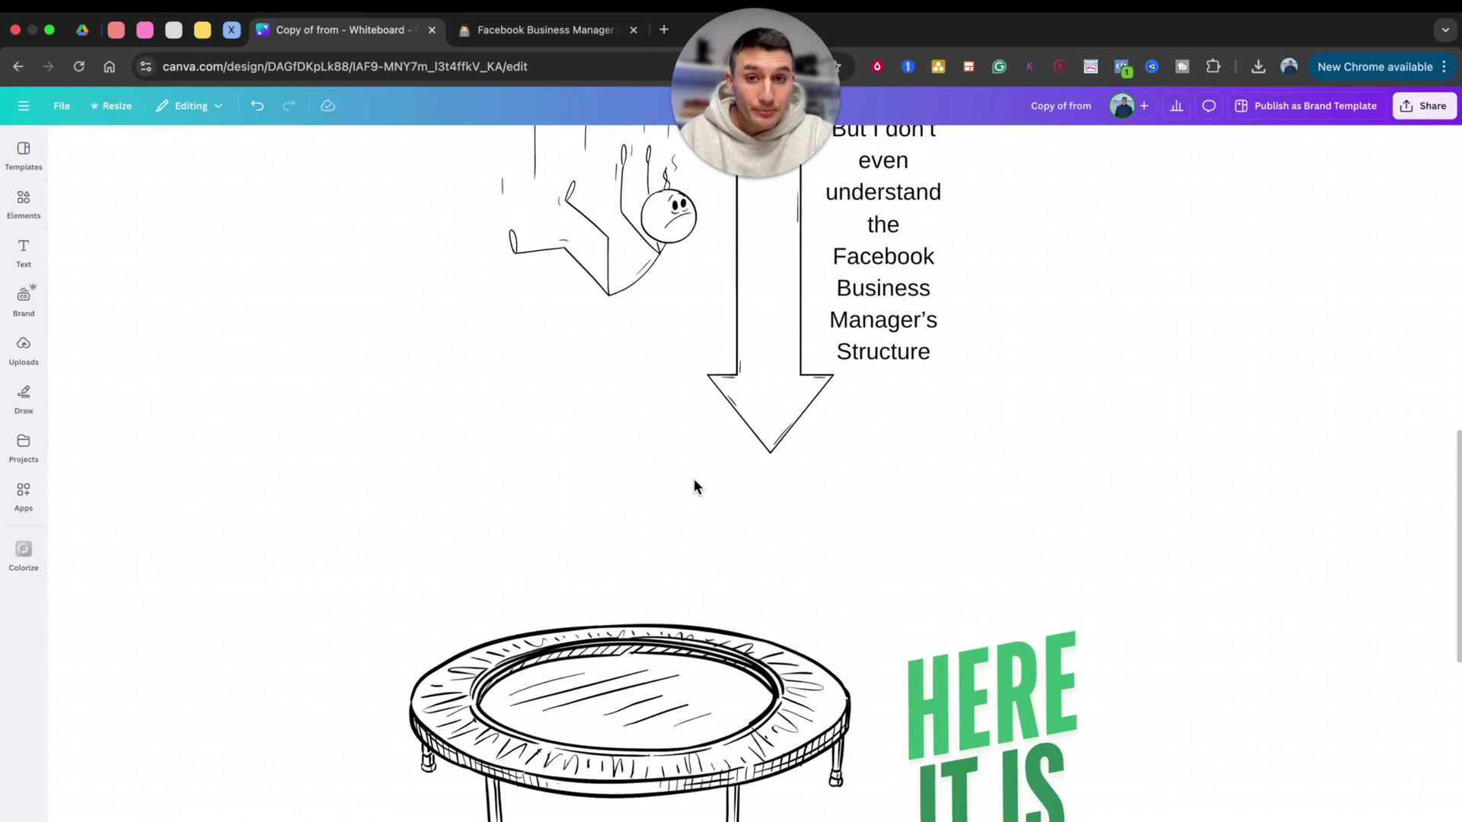
pyautogui.scroll(-10, 696, 486)
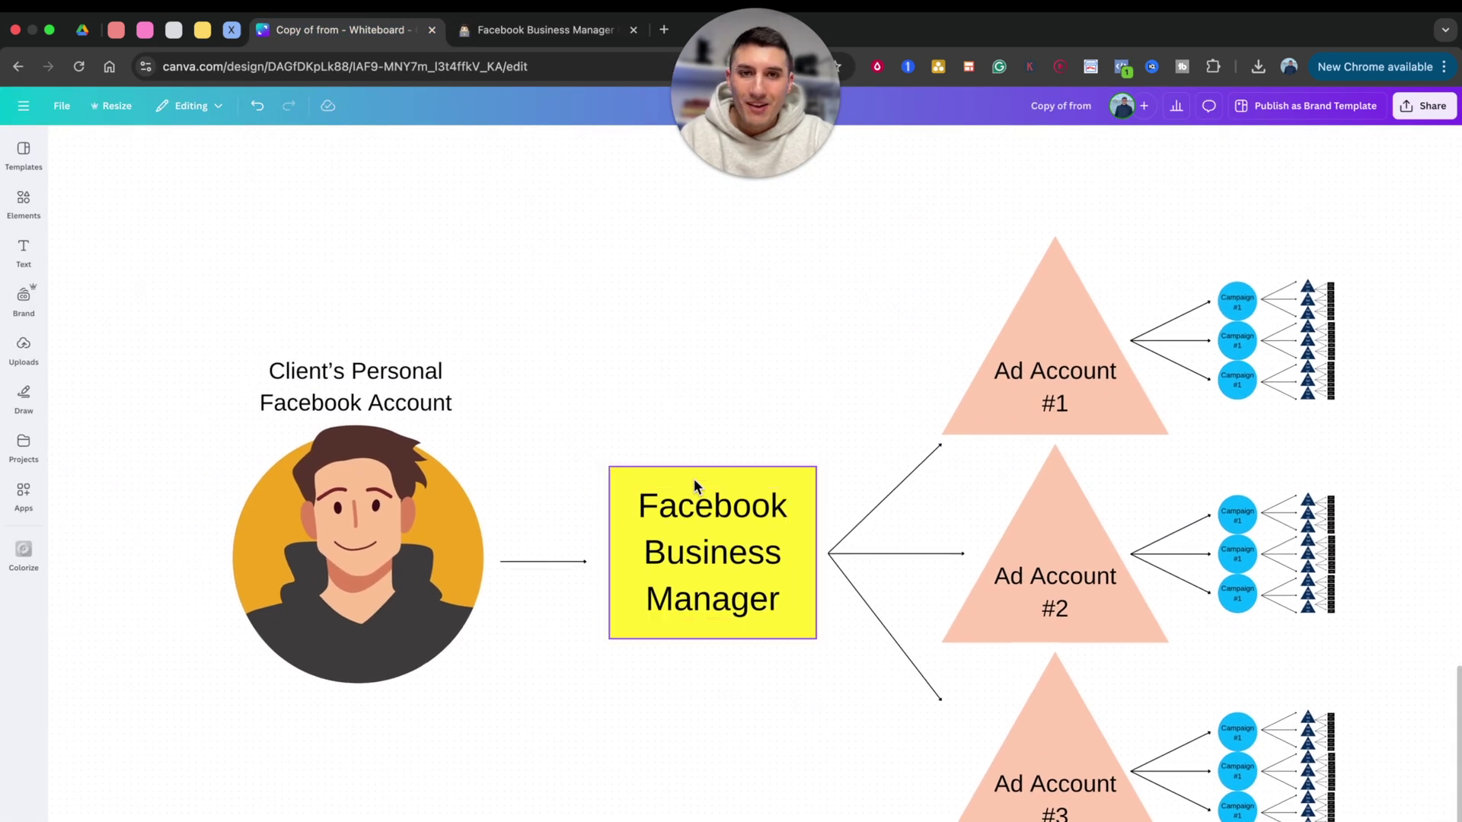
pyautogui.hscroll(-2, 693, 479)
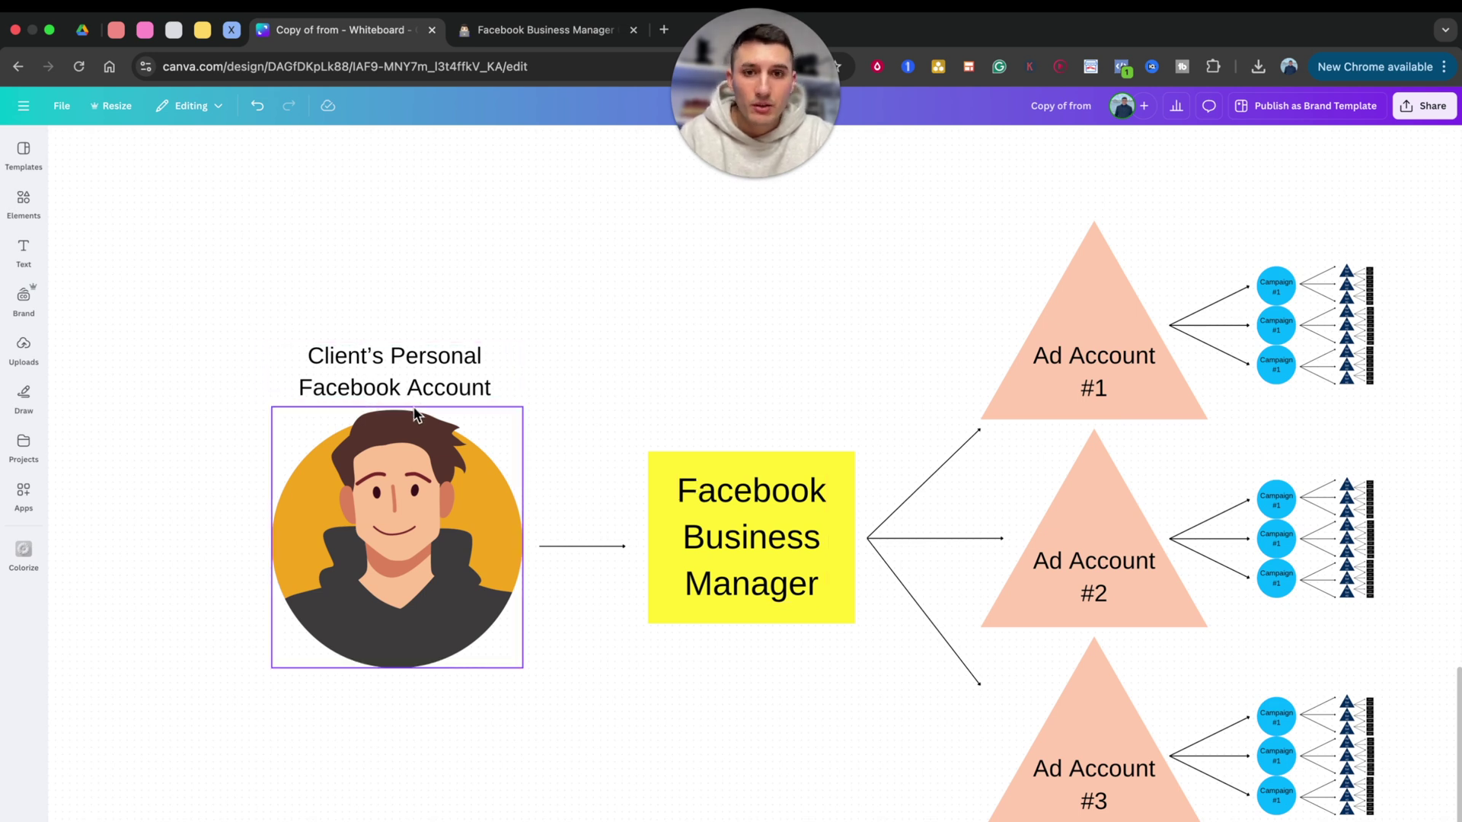
pyautogui.scroll(3, 381, 411)
pyautogui.hscroll(2, 577, 488)
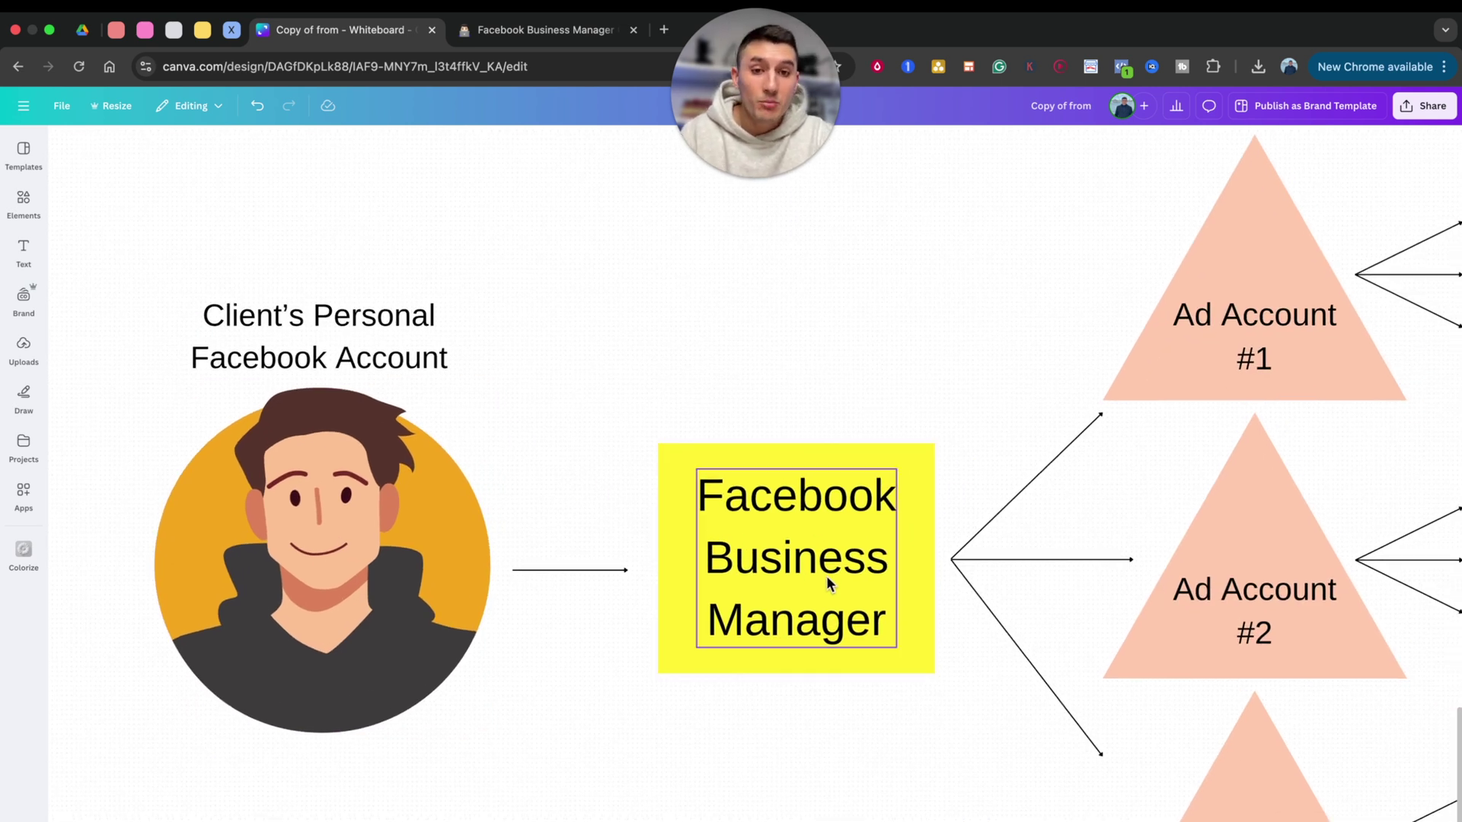
# Expand Setup and Step #1 in the Notion guide to reveal the business.facebook.com link.
pyautogui.click(523, 30)
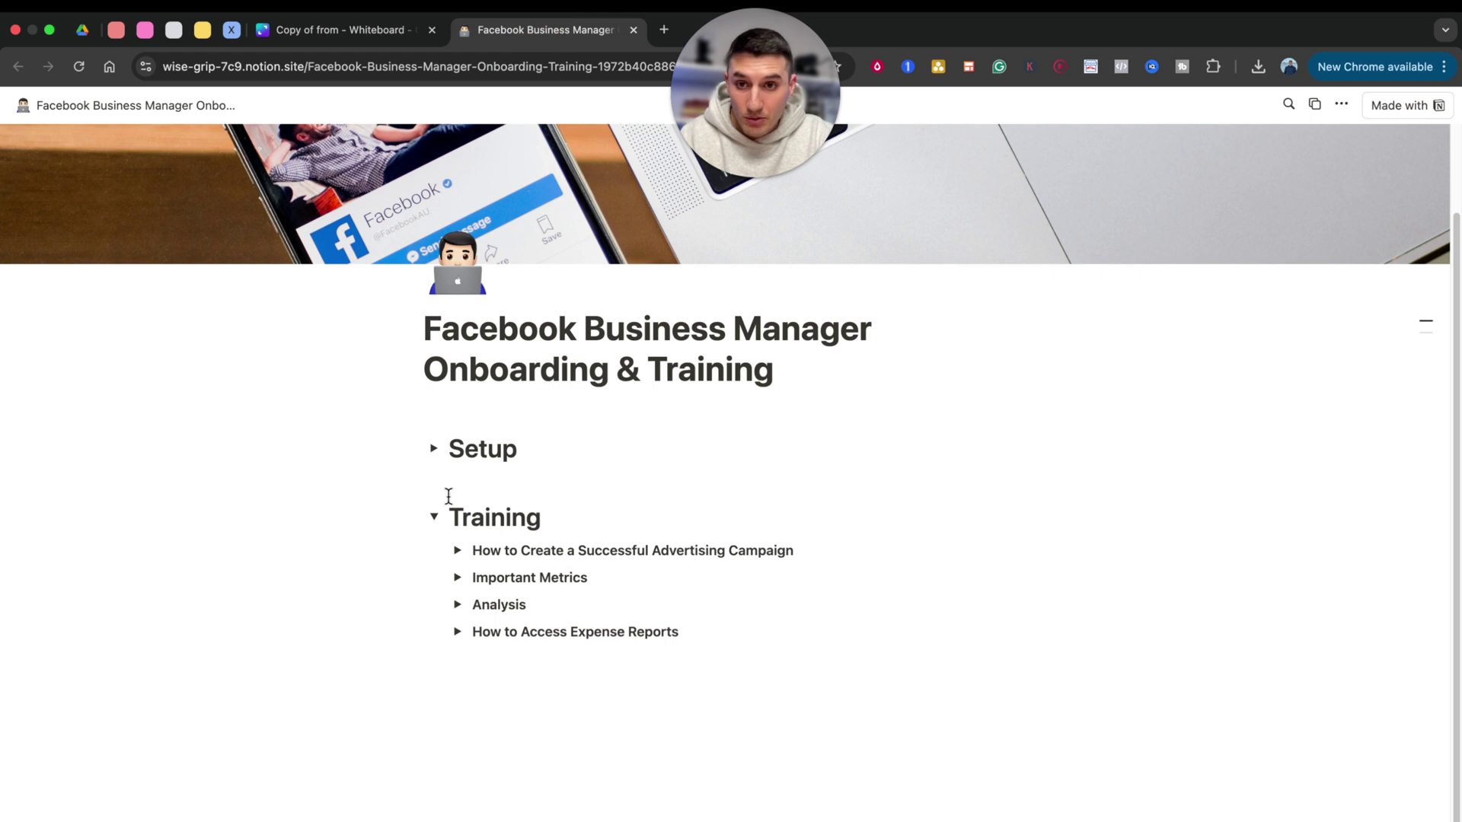
pyautogui.click(434, 449)
pyautogui.click(457, 482)
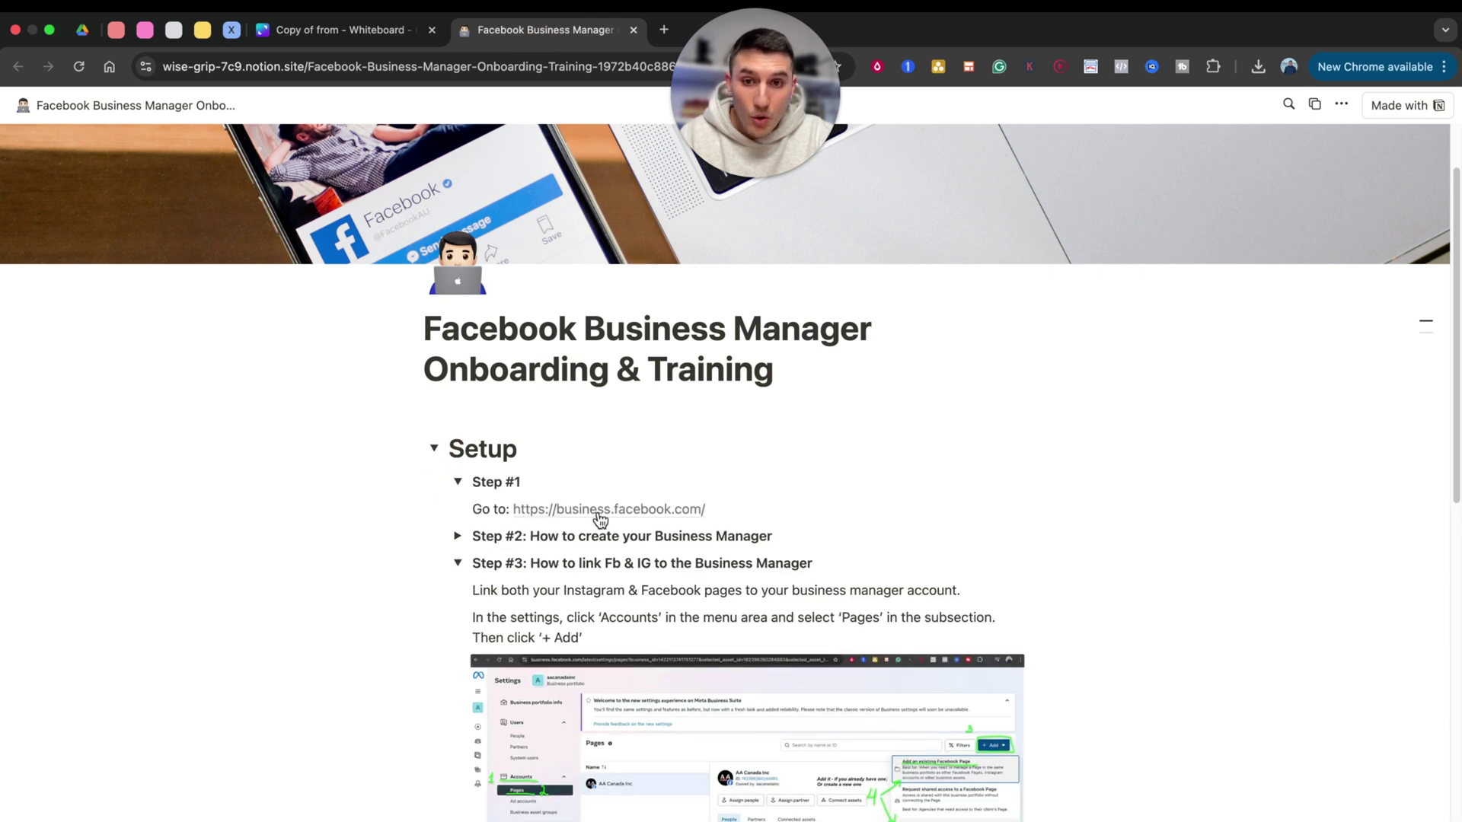
pyautogui.click(333, 31)
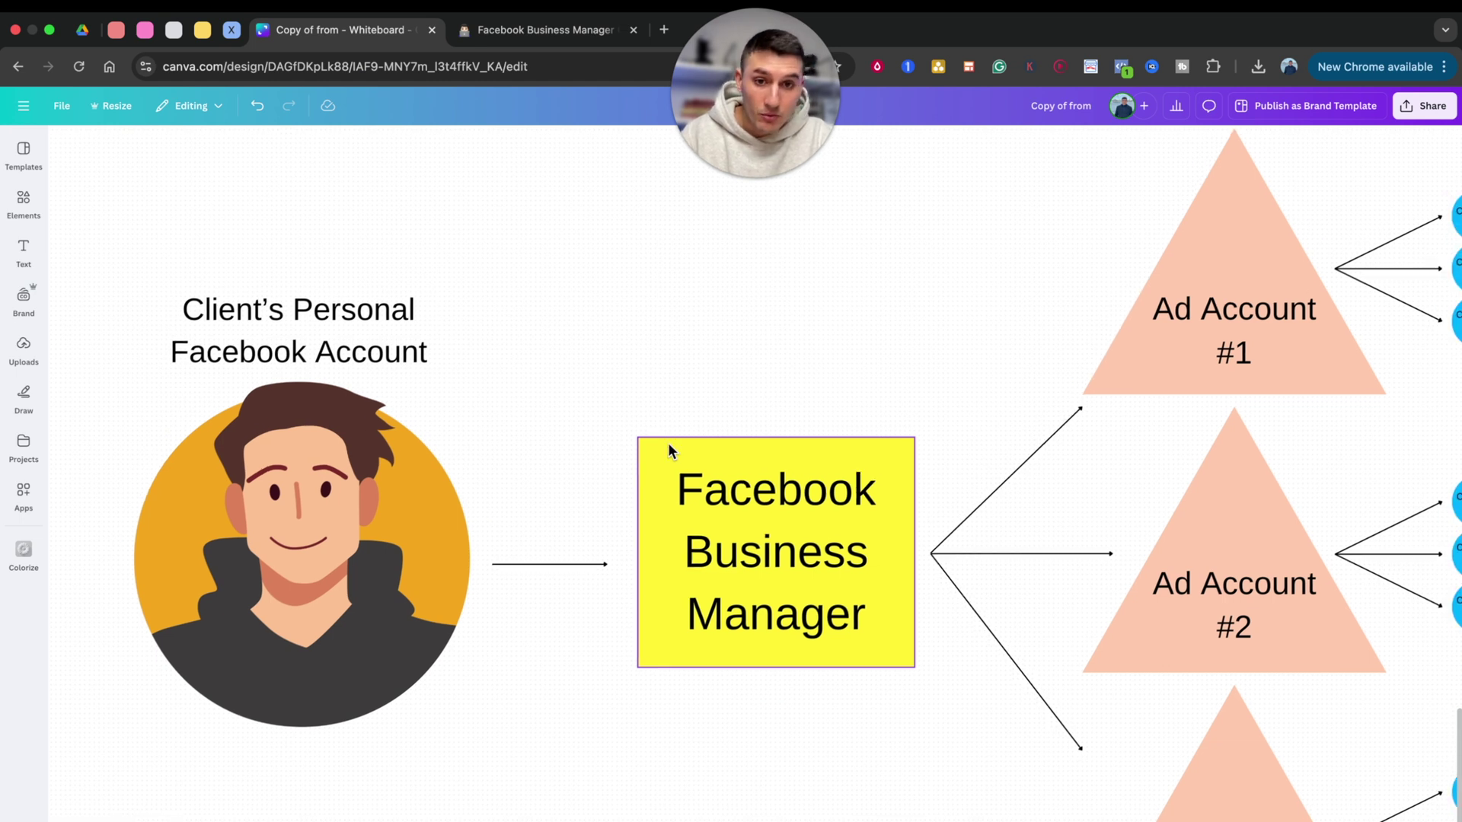
pyautogui.hscroll(1, 668, 450)
pyautogui.hscroll(10, 669, 450)
pyautogui.scroll(2, 668, 450)
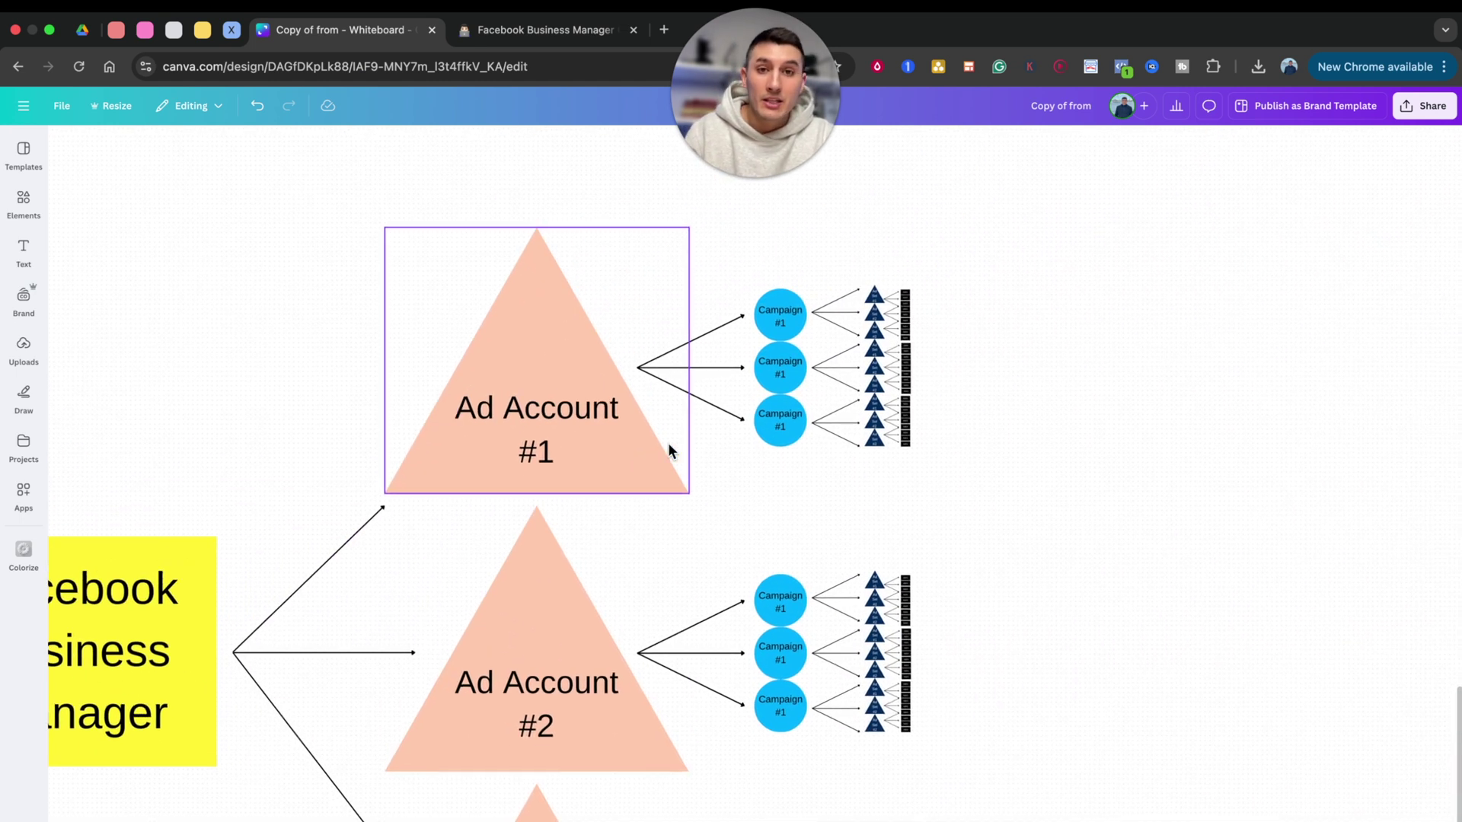
pyautogui.scroll(3, 668, 450)
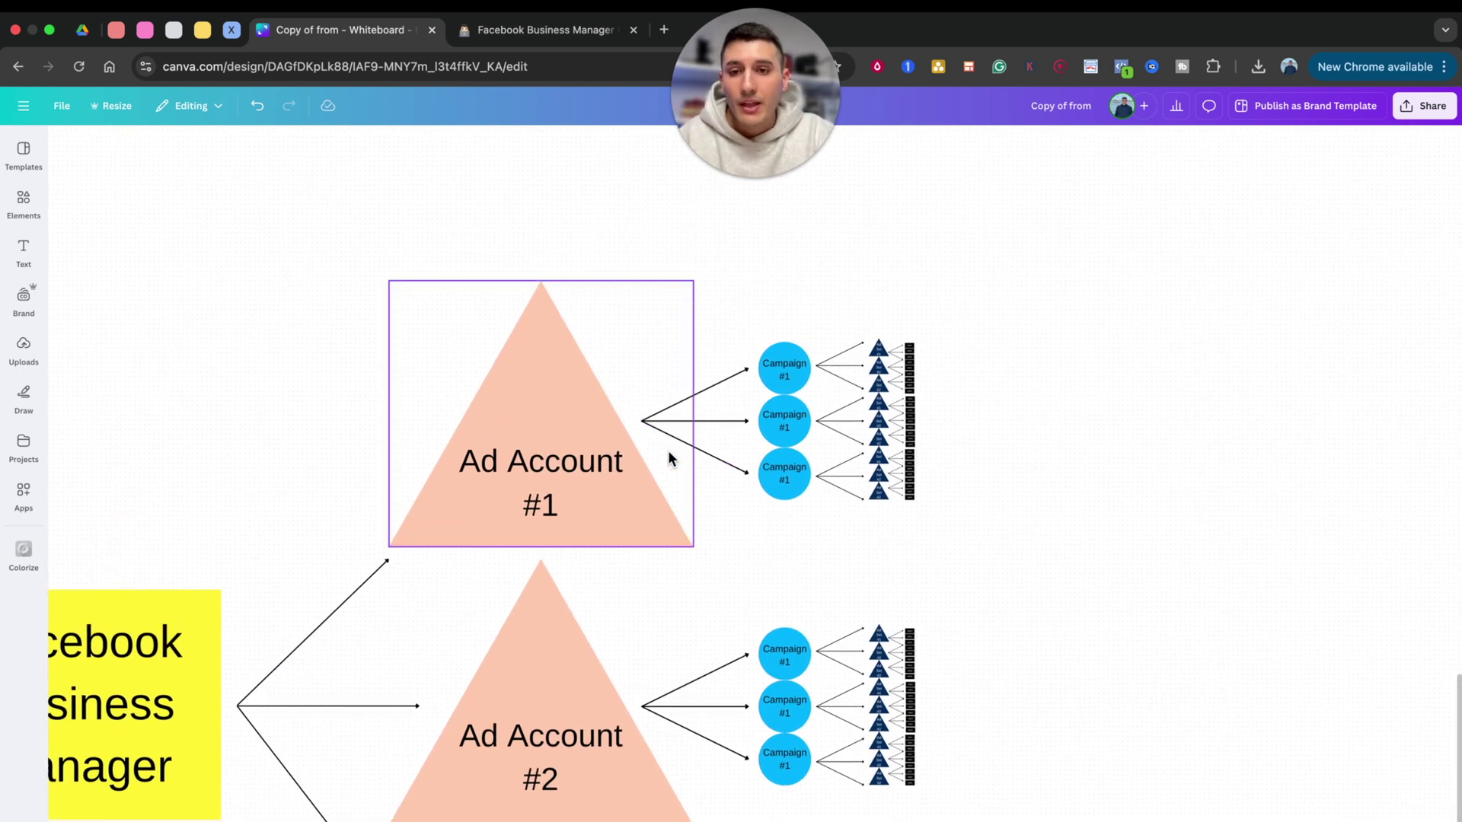
pyautogui.scroll(3, 668, 450)
pyautogui.hscroll(-5, 669, 450)
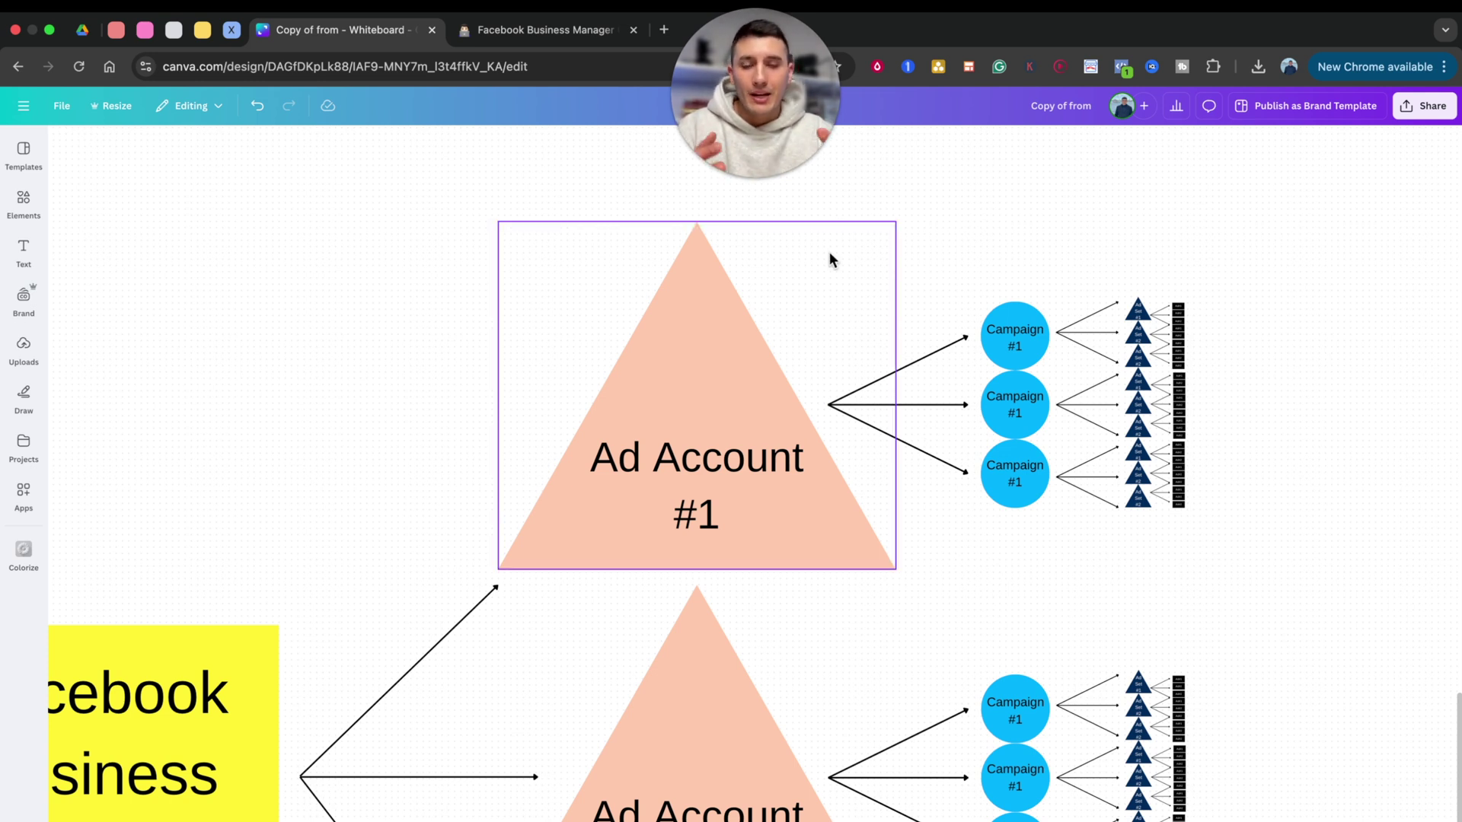
pyautogui.scroll(1, 830, 260)
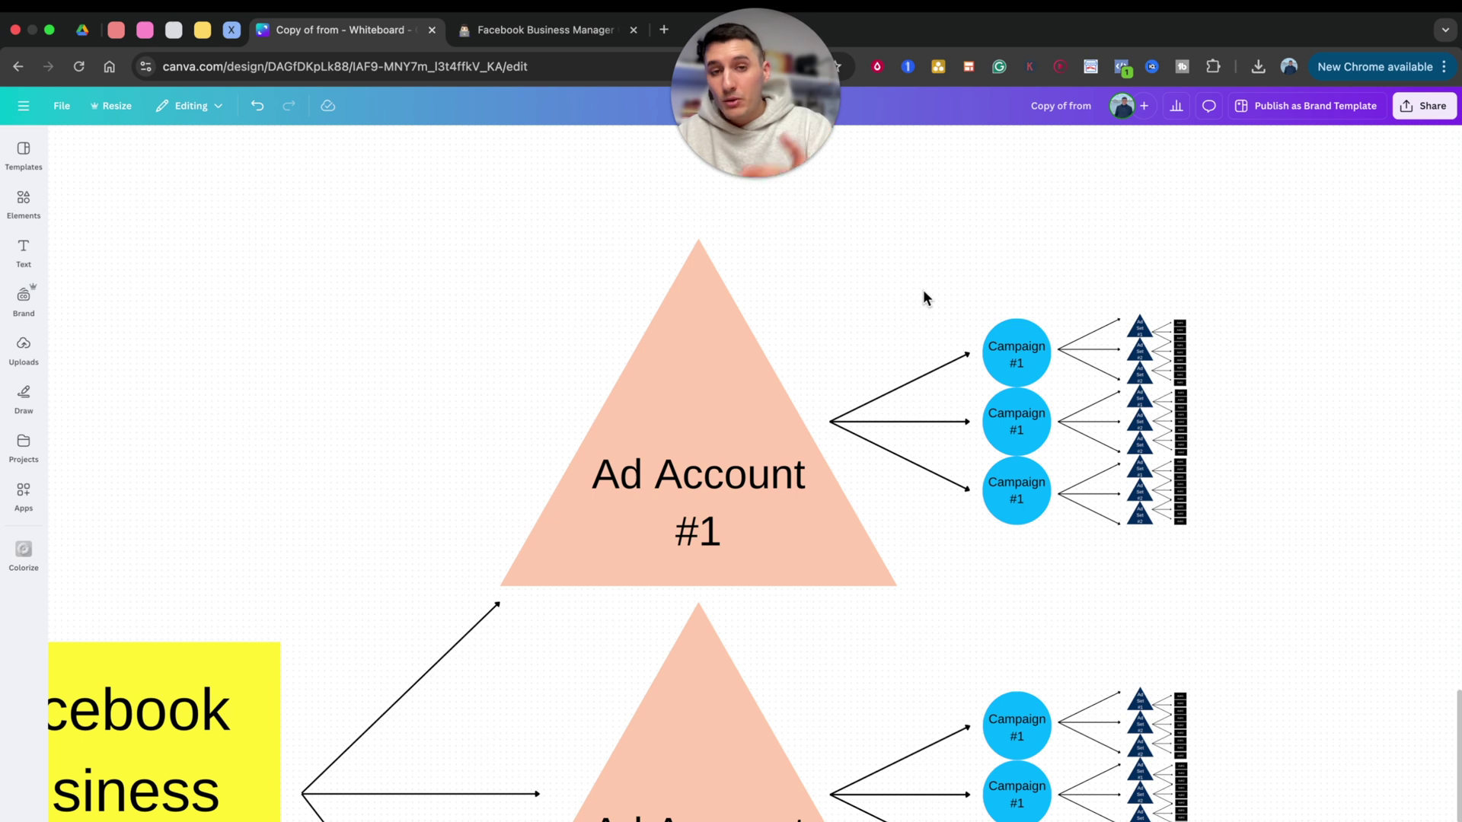
pyautogui.scroll(-1, 924, 297)
pyautogui.hscroll(1, 924, 297)
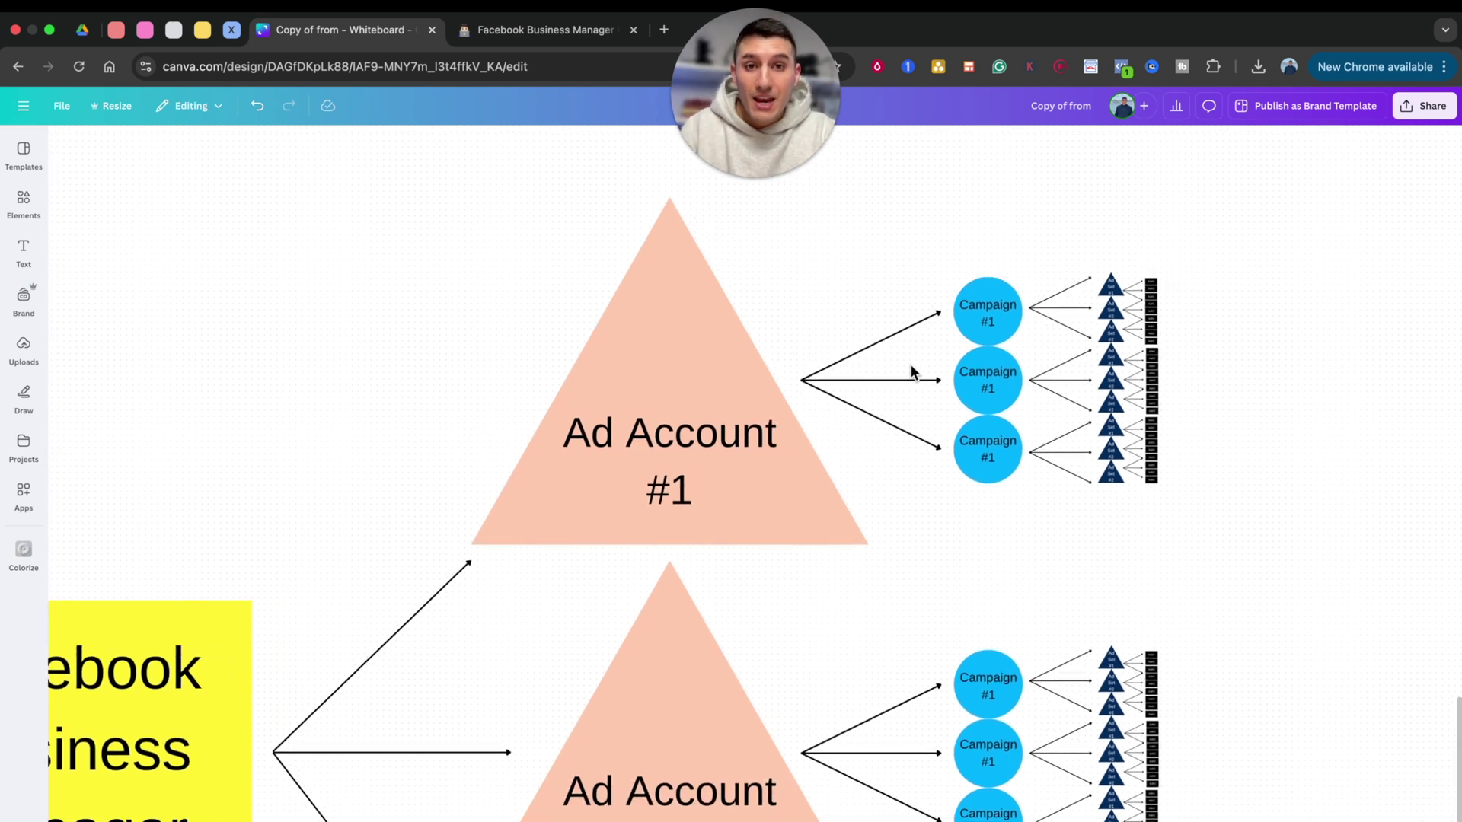
pyautogui.scroll(-1, 731, 610)
pyautogui.hscroll(1, 731, 610)
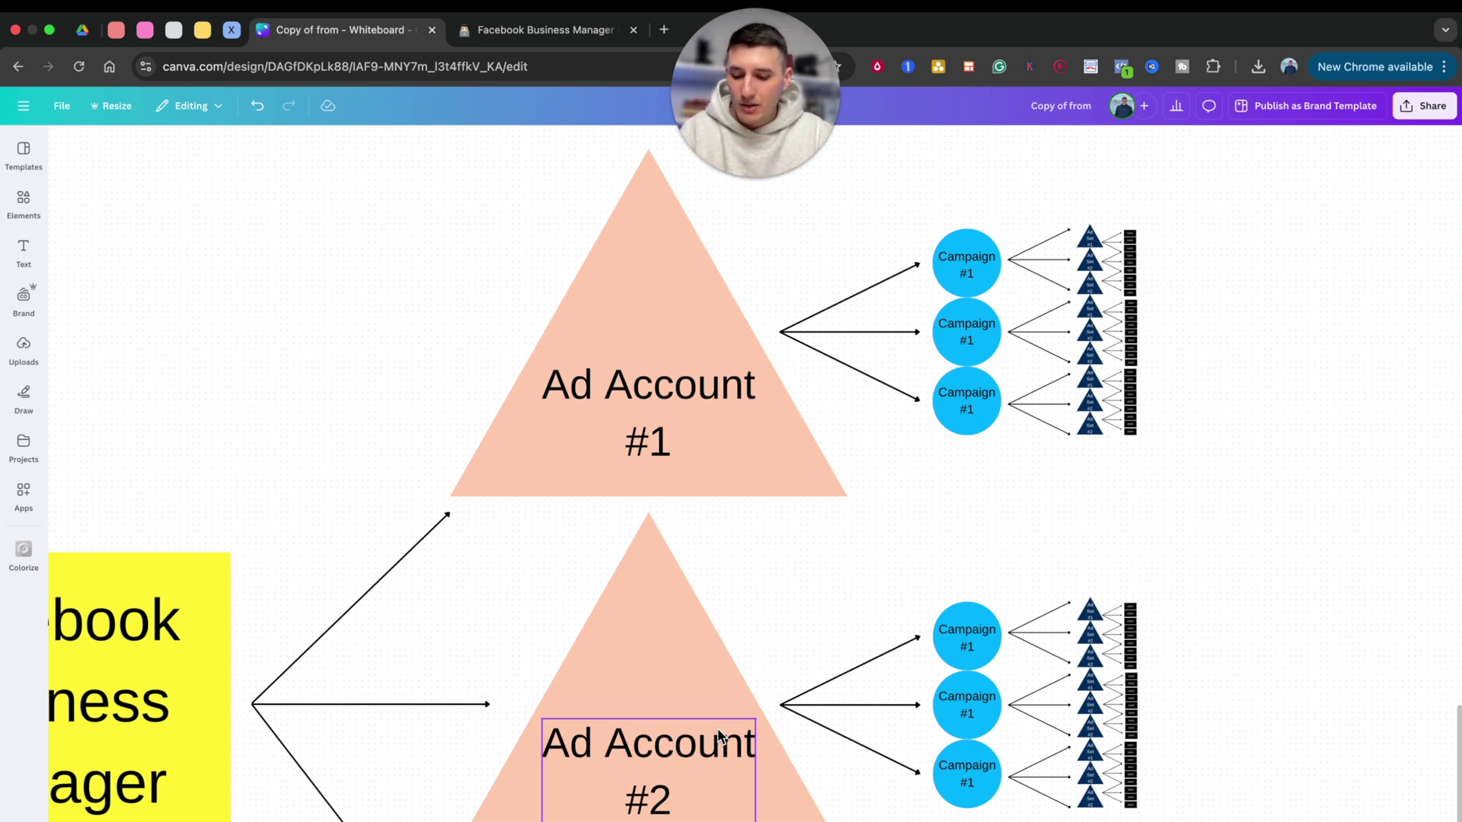
# Zoom and pan across the whiteboard to inspect the Campaign branch.
pyautogui.scroll(3, 718, 733)
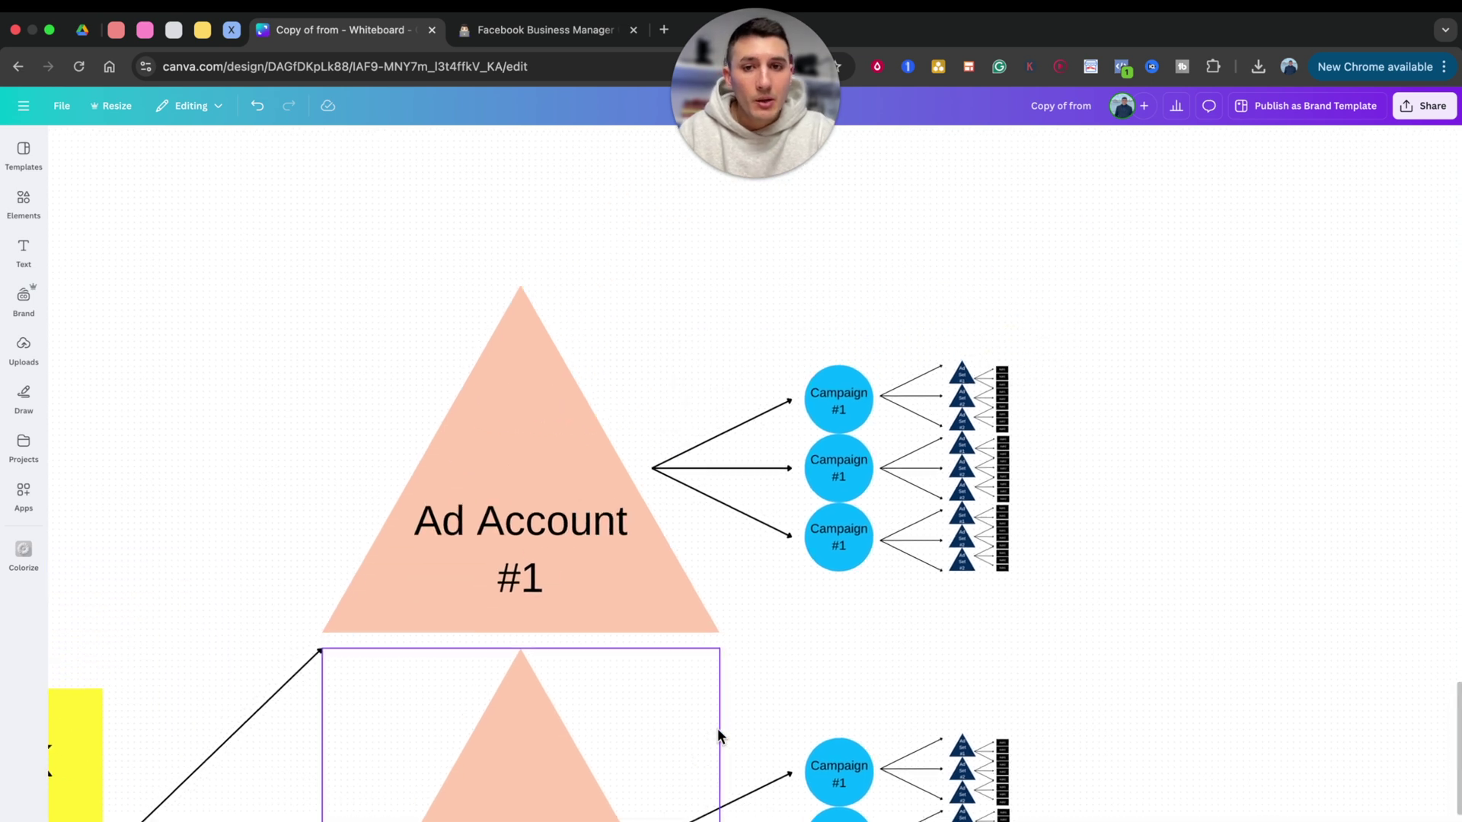
pyautogui.scroll(3, 717, 731)
pyautogui.scroll(-3, 717, 728)
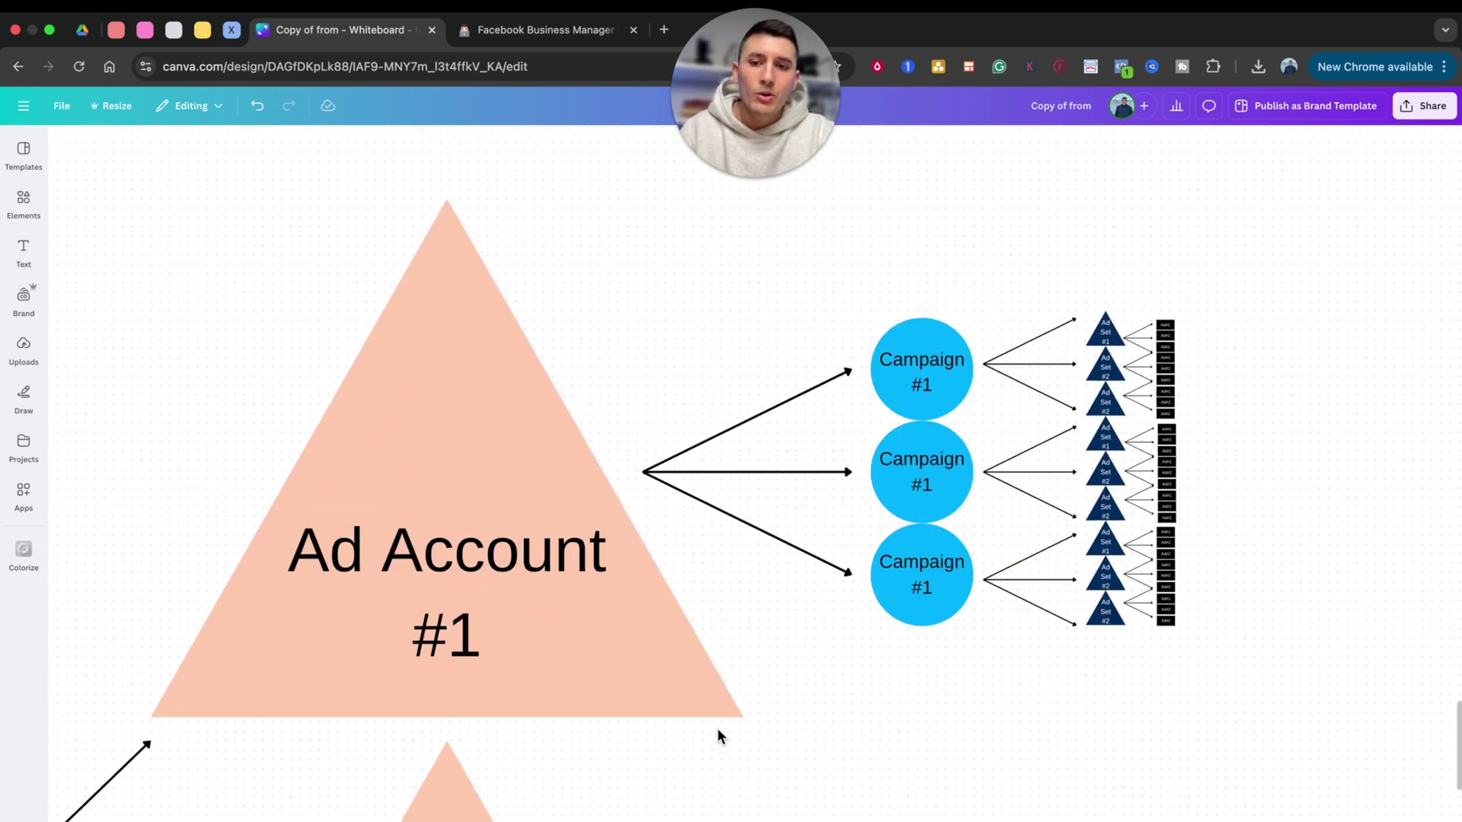
pyautogui.scroll(-2, 719, 725)
pyautogui.scroll(5, 932, 513)
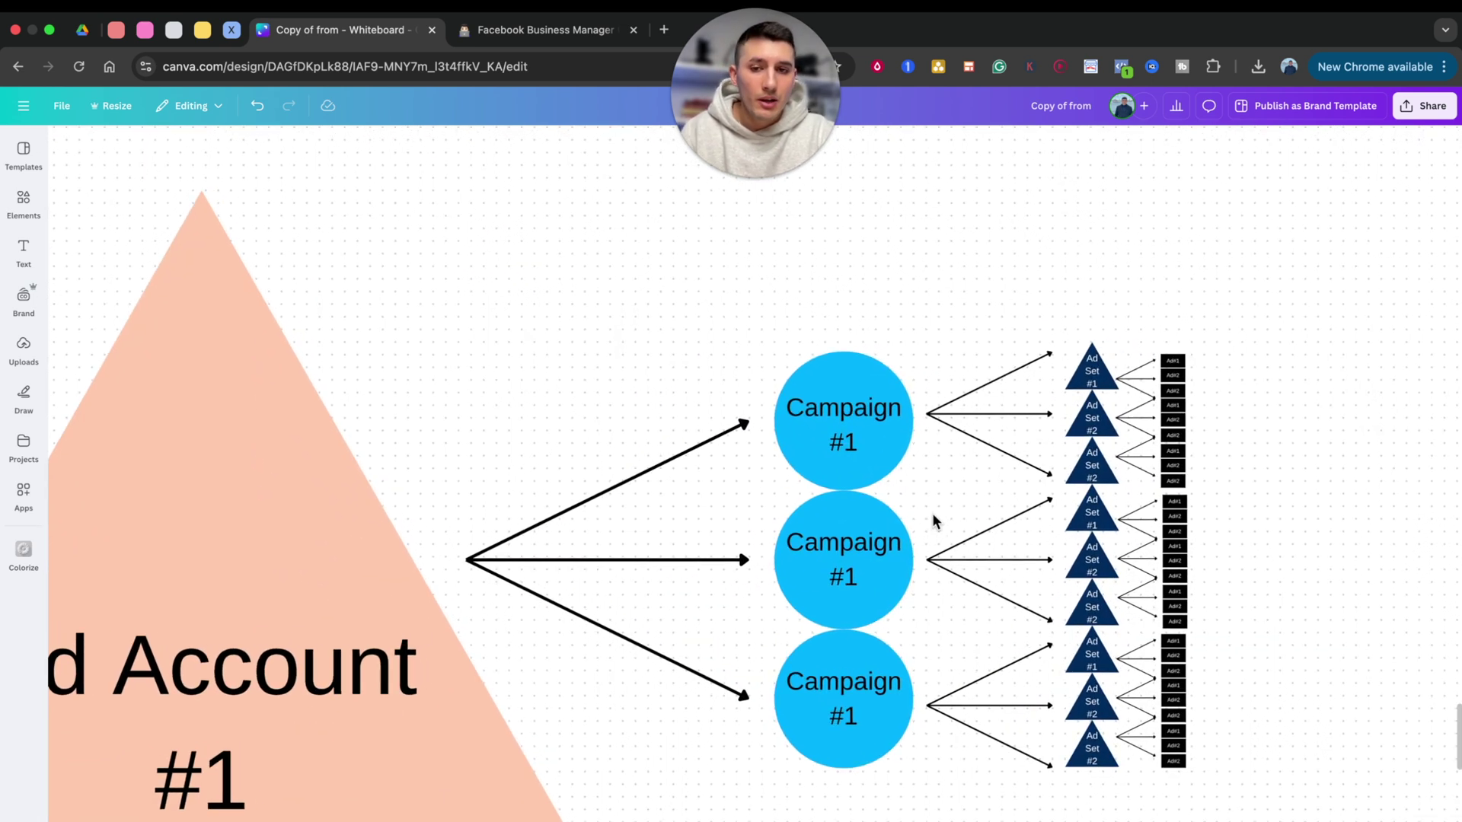
pyautogui.hscroll(3, 932, 513)
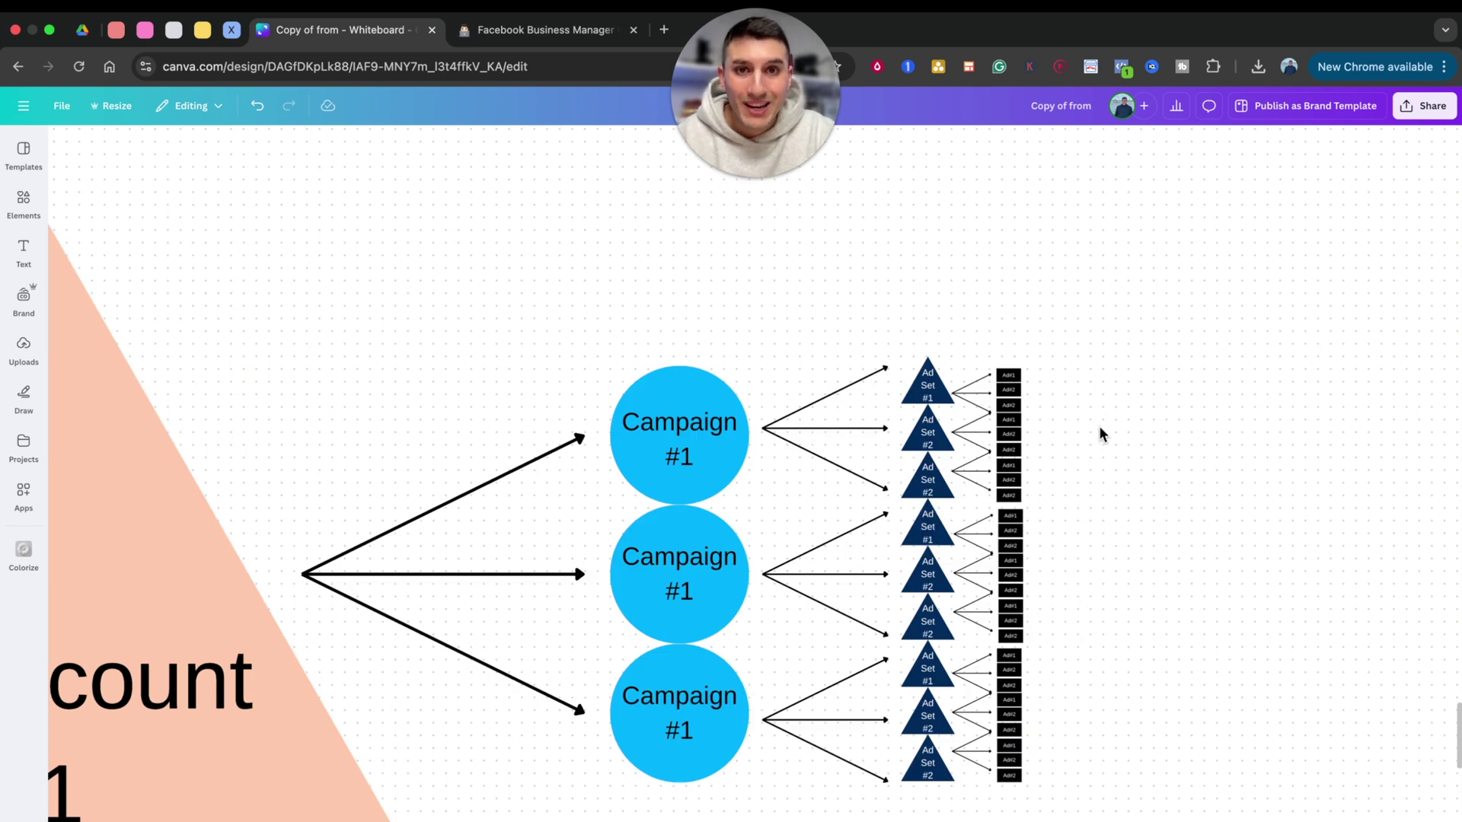
pyautogui.scroll(-1, 1100, 431)
pyautogui.hscroll(1, 1099, 430)
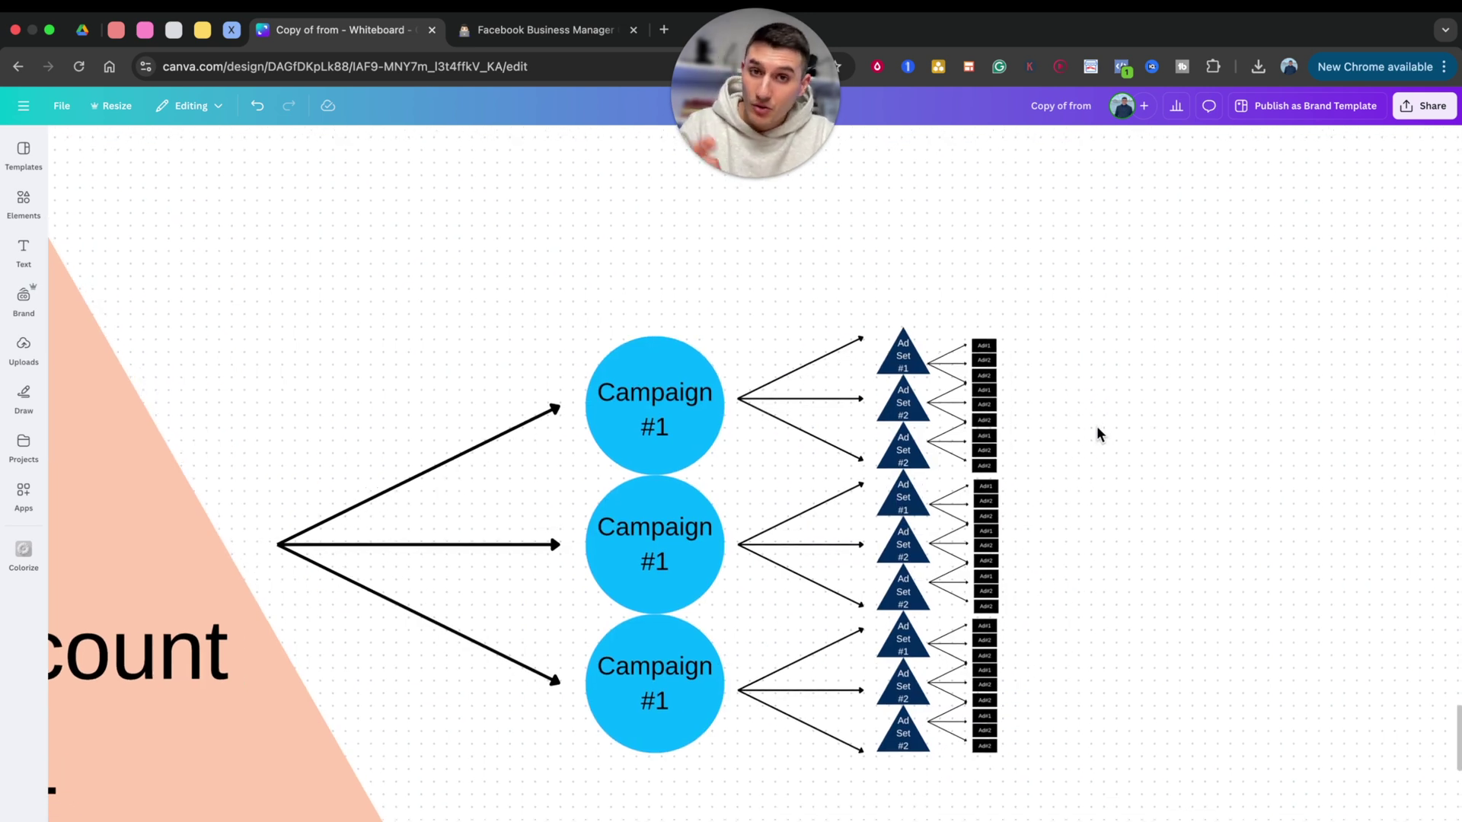
pyautogui.scroll(3, 1083, 432)
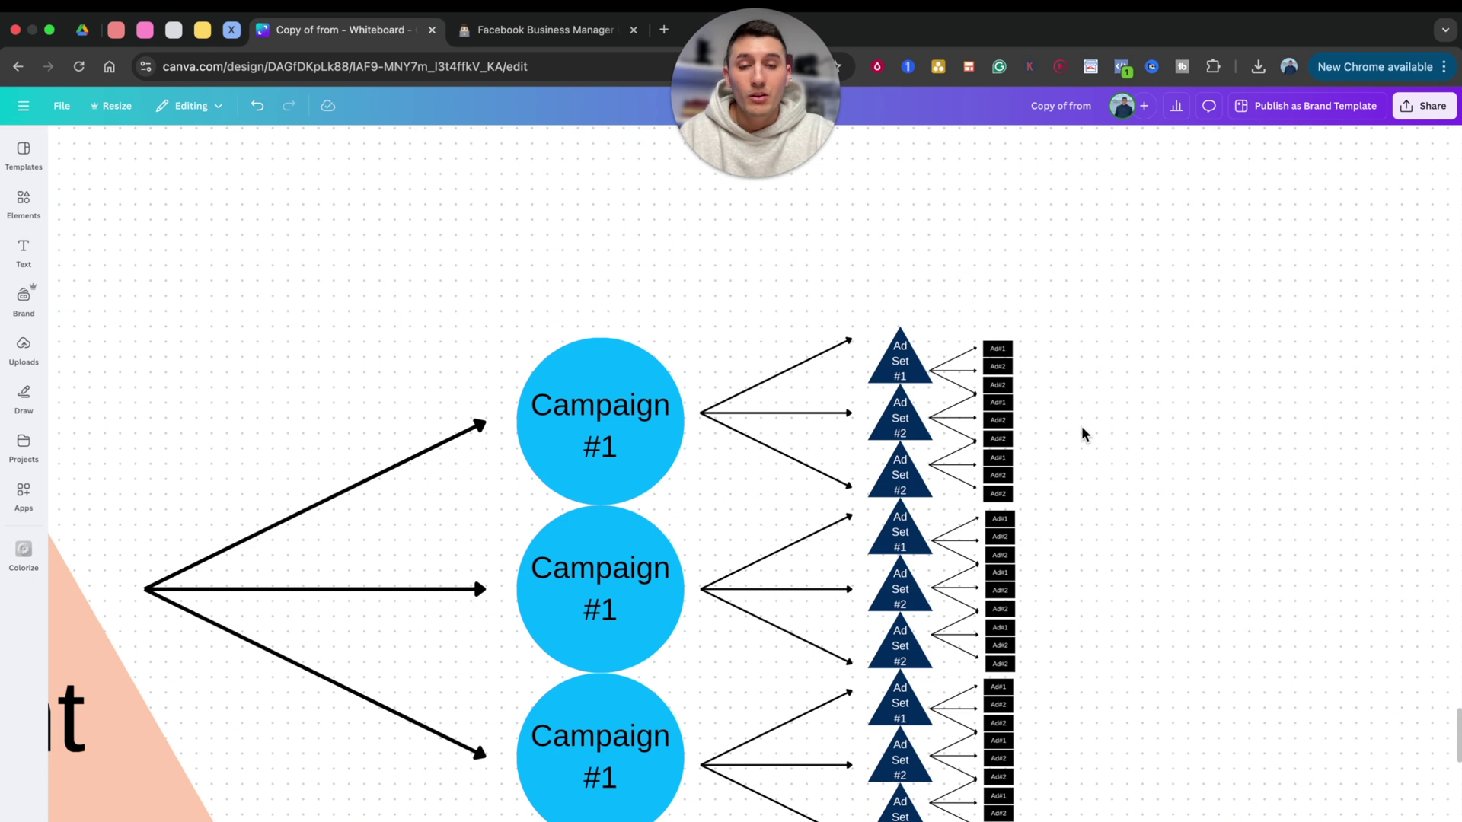
pyautogui.scroll(2, 1083, 434)
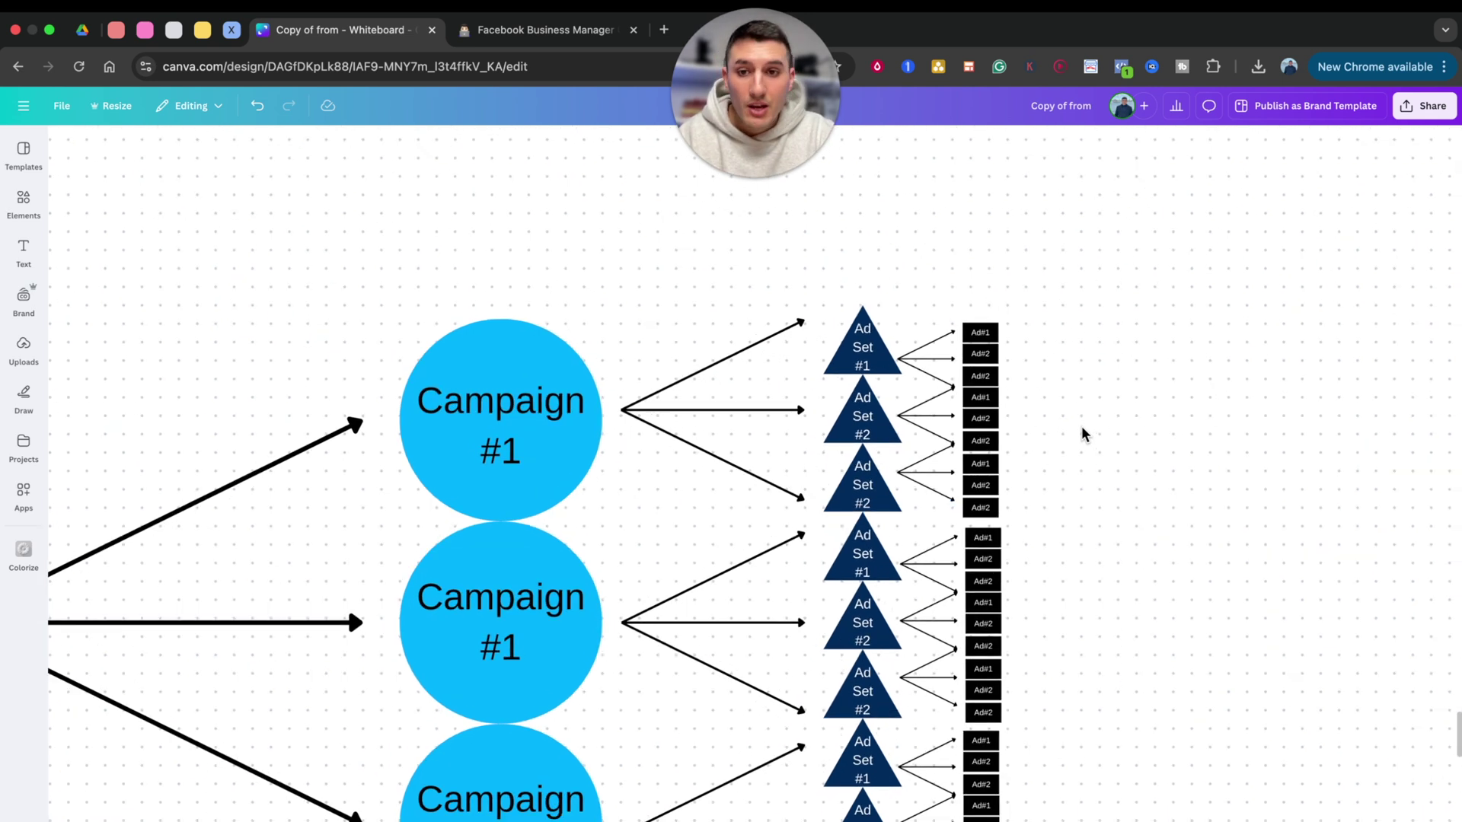
pyautogui.scroll(-1, 1083, 434)
pyautogui.hscroll(-1, 1083, 434)
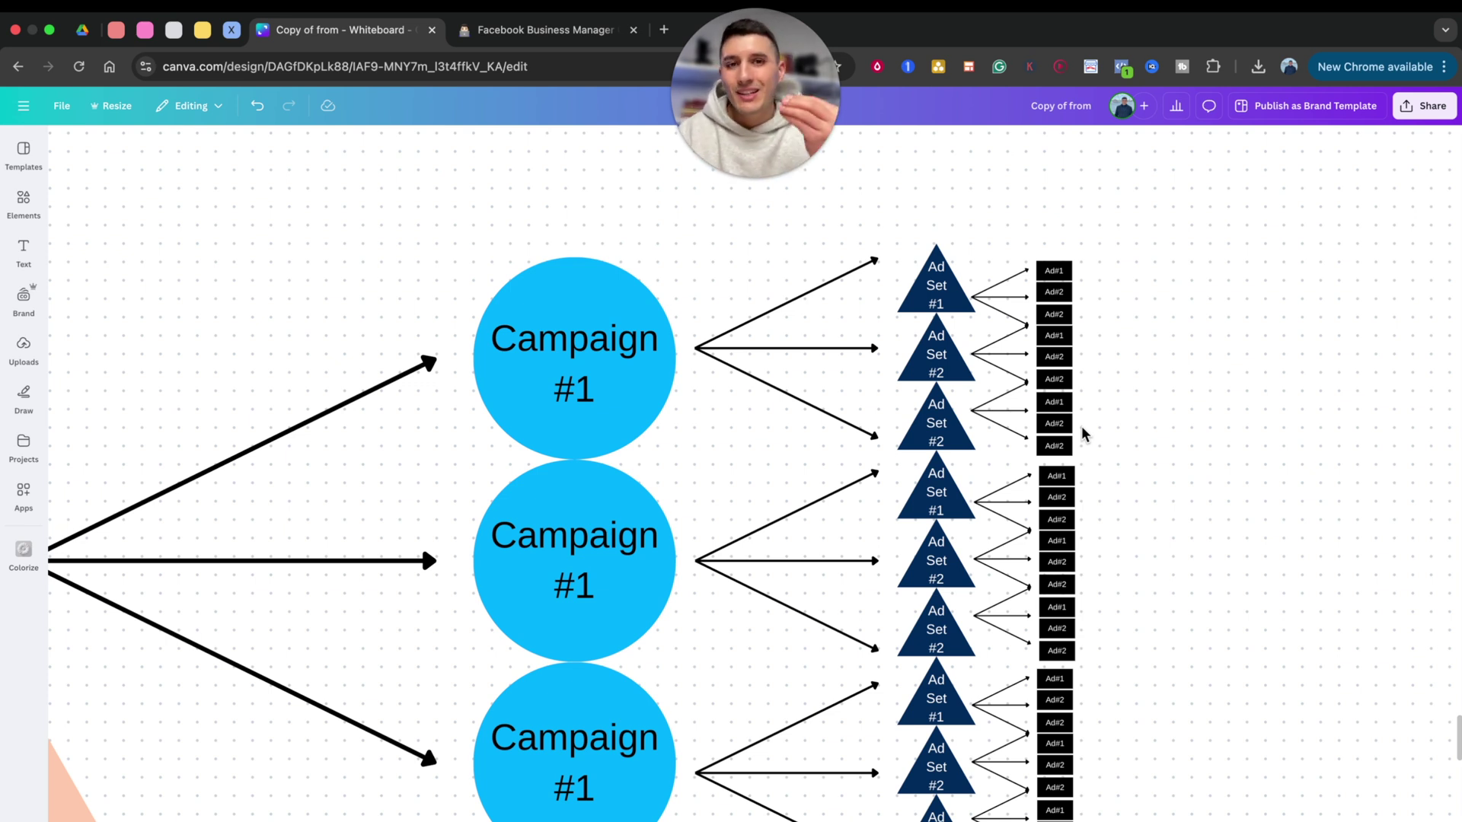
# Zoom through the Ad Set and Ad shapes, then bring up the Notion onboarding page.
pyautogui.scroll(5, 1049, 381)
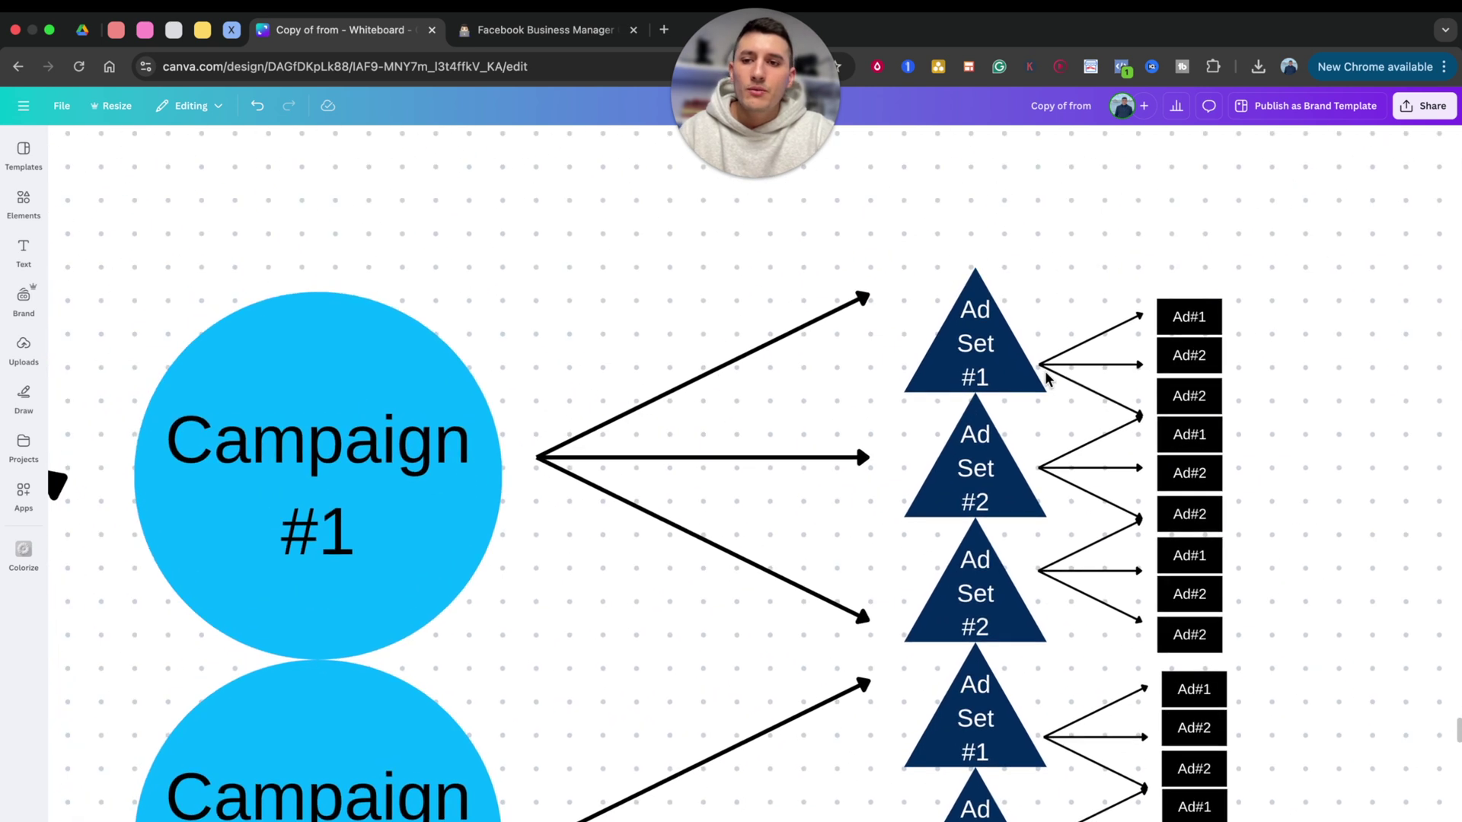
pyautogui.scroll(3, 1049, 381)
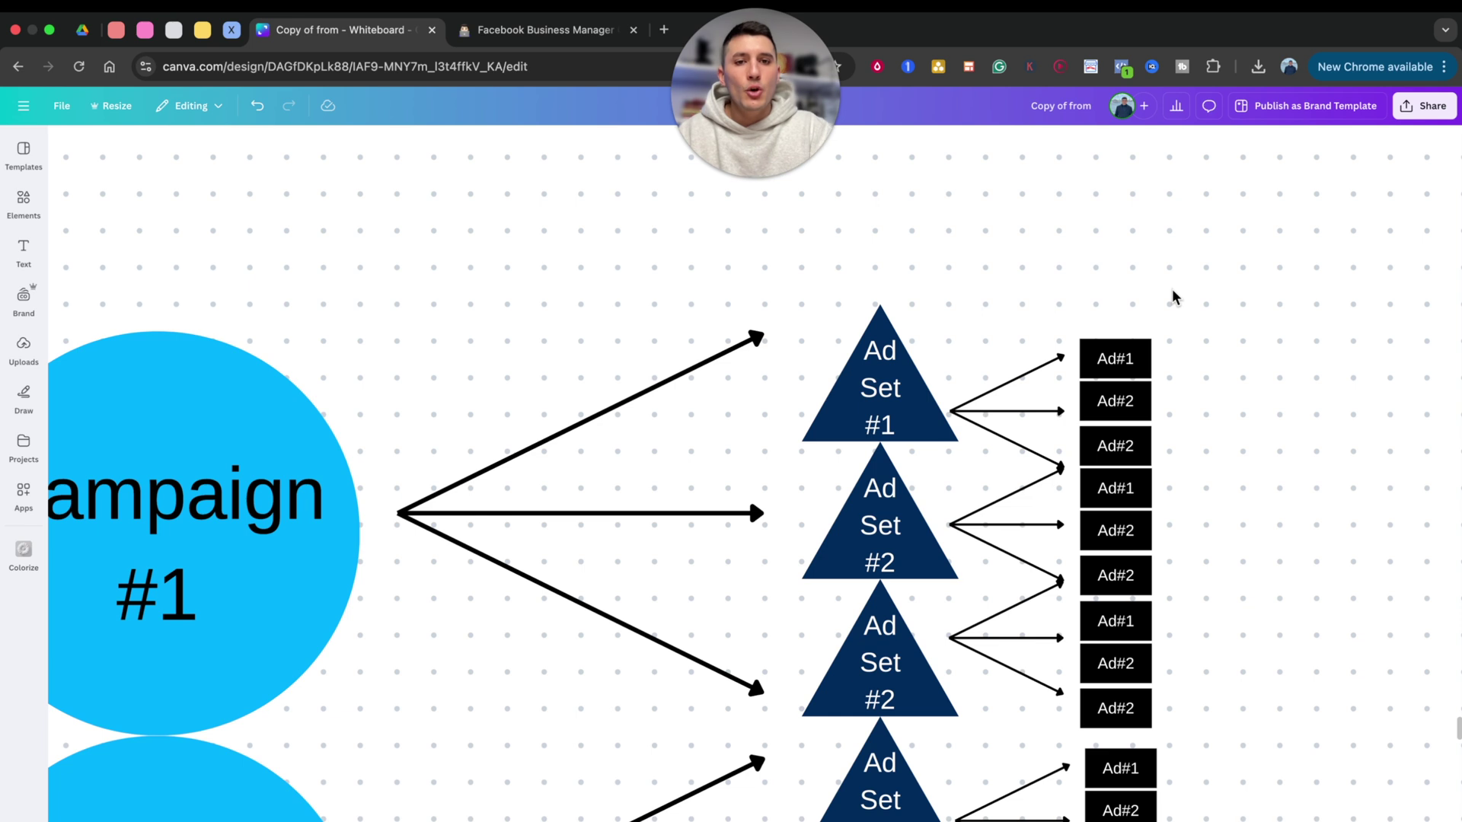
pyautogui.scroll(4, 1173, 297)
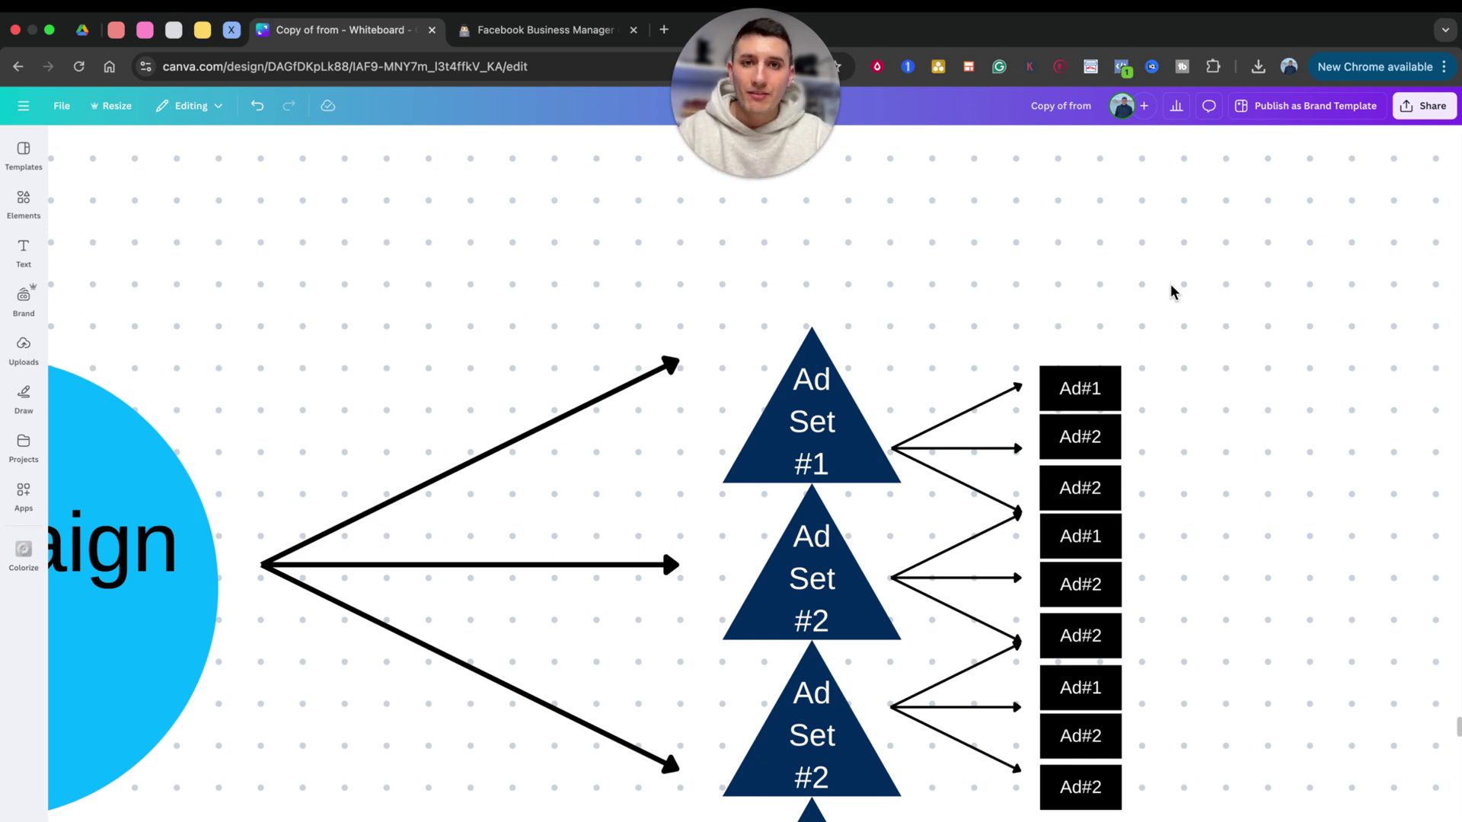
pyautogui.hscroll(2, 1171, 291)
pyautogui.scroll(3, 1171, 292)
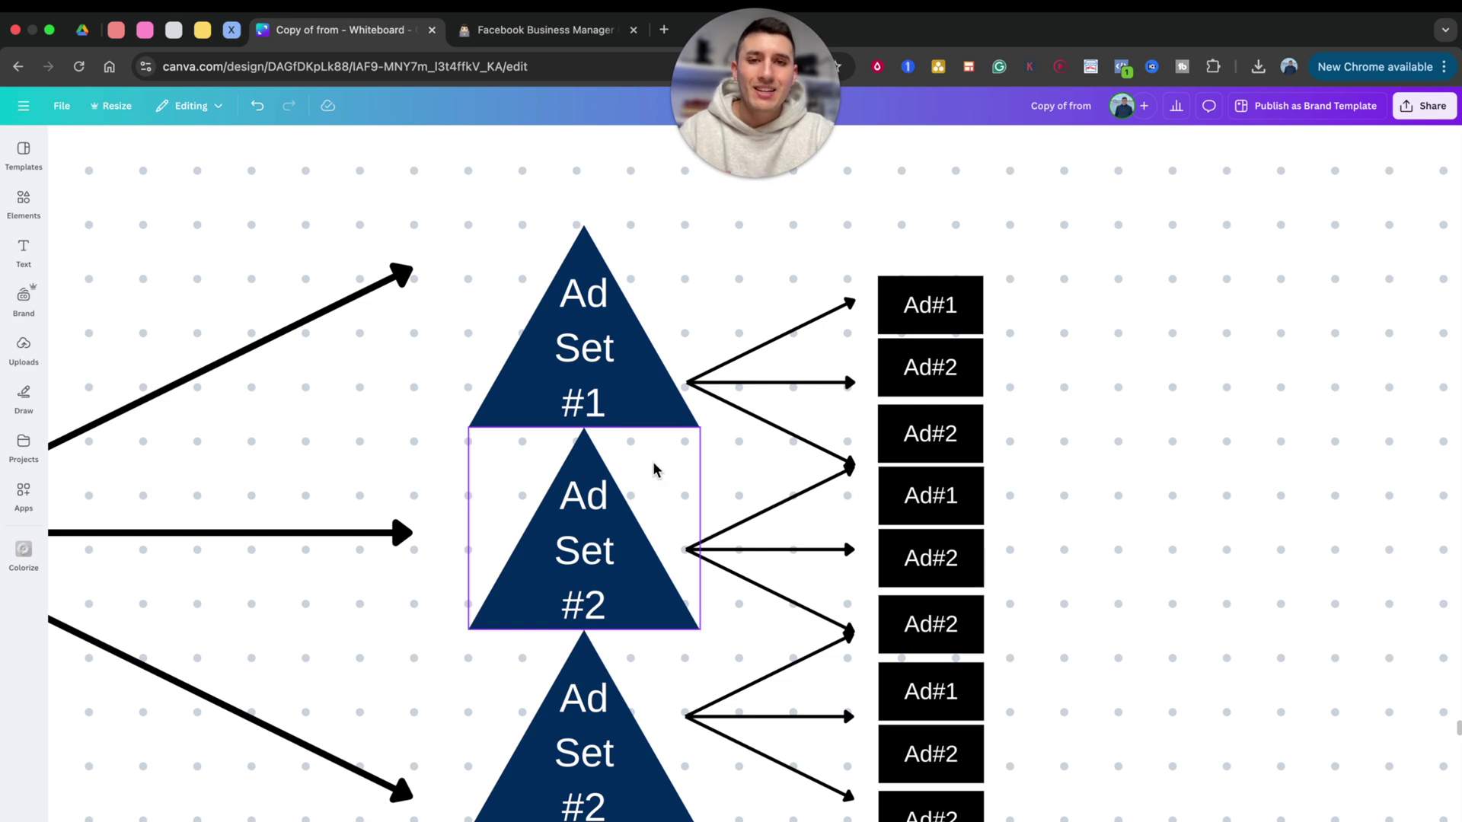
pyautogui.hscroll(-10, 652, 470)
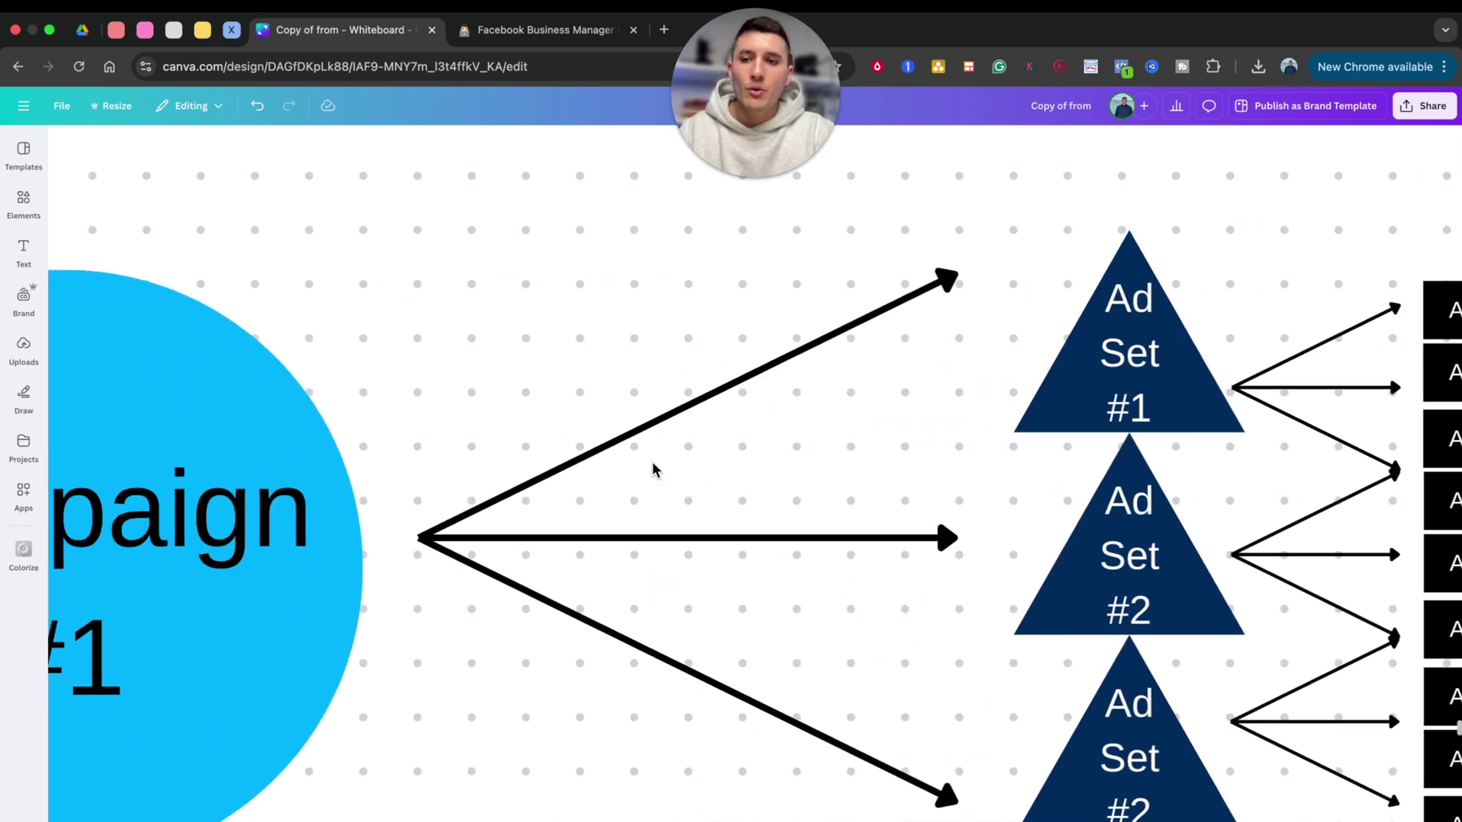
pyautogui.hotkey('ctrl', 'Tab')
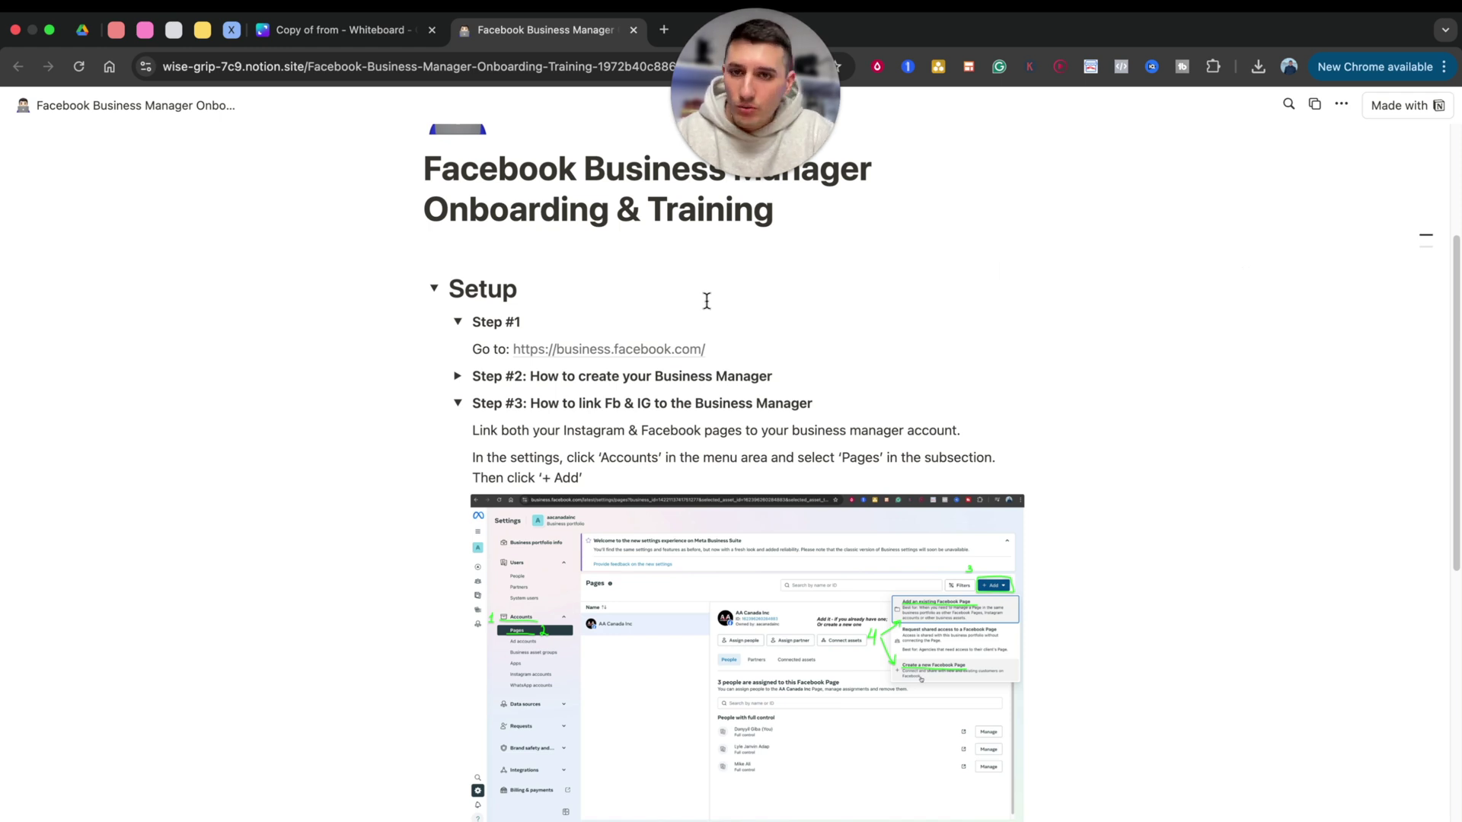
# Collapse Step #1 and Step #3, and open then close Step #6 in the Setup list.
pyautogui.click(457, 322)
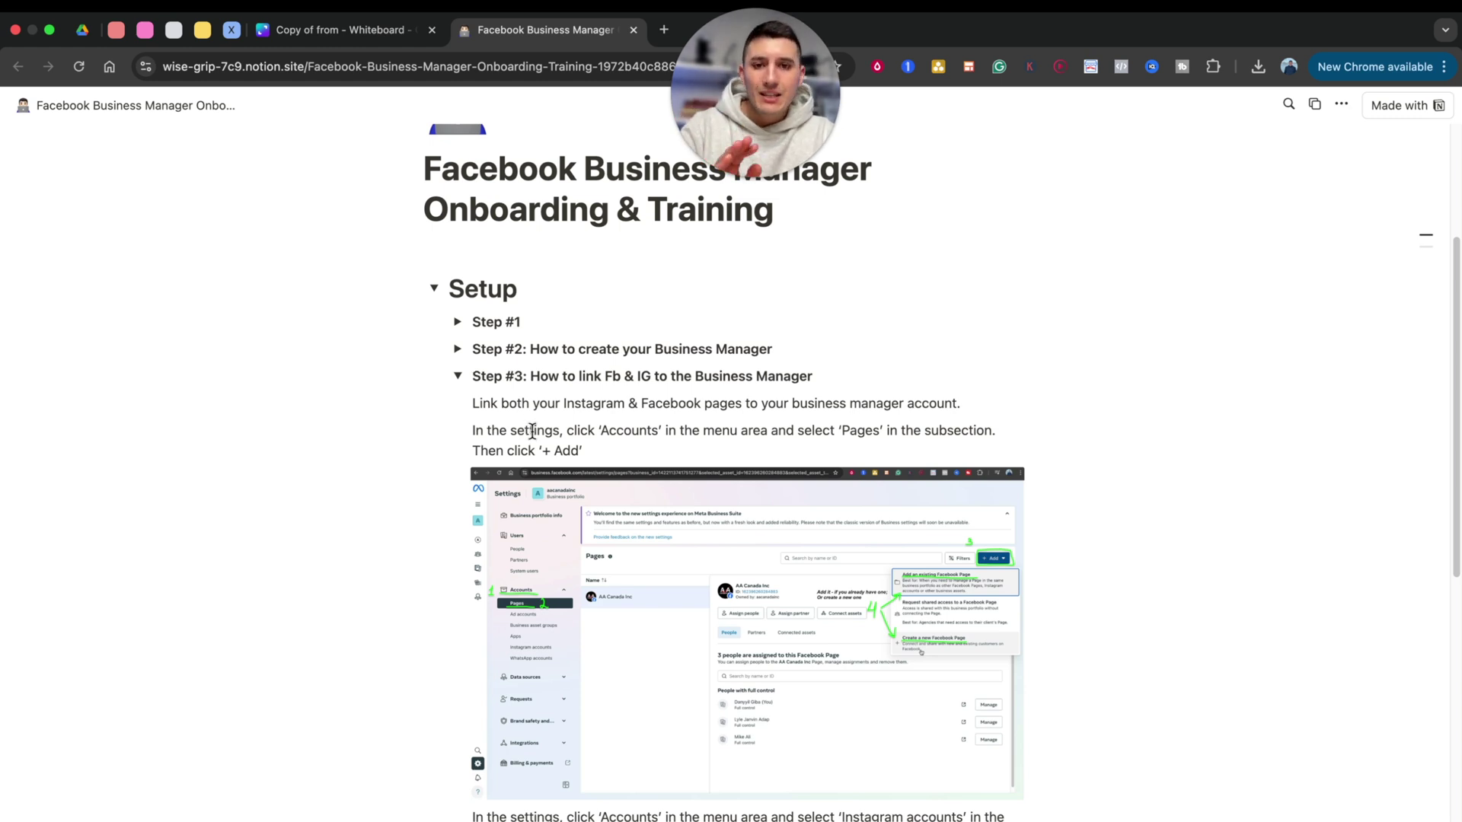
pyautogui.click(458, 376)
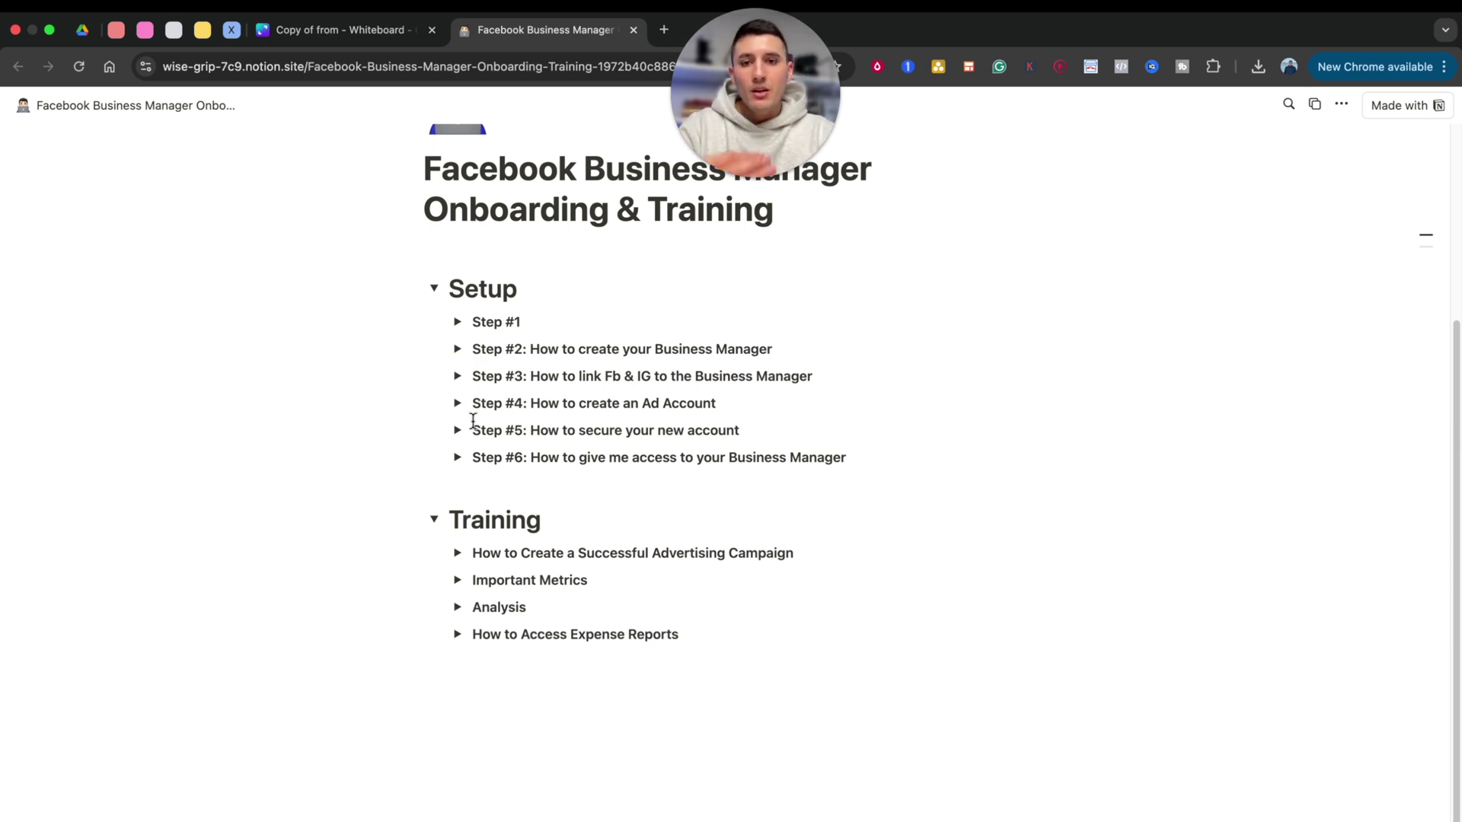
pyautogui.click(457, 457)
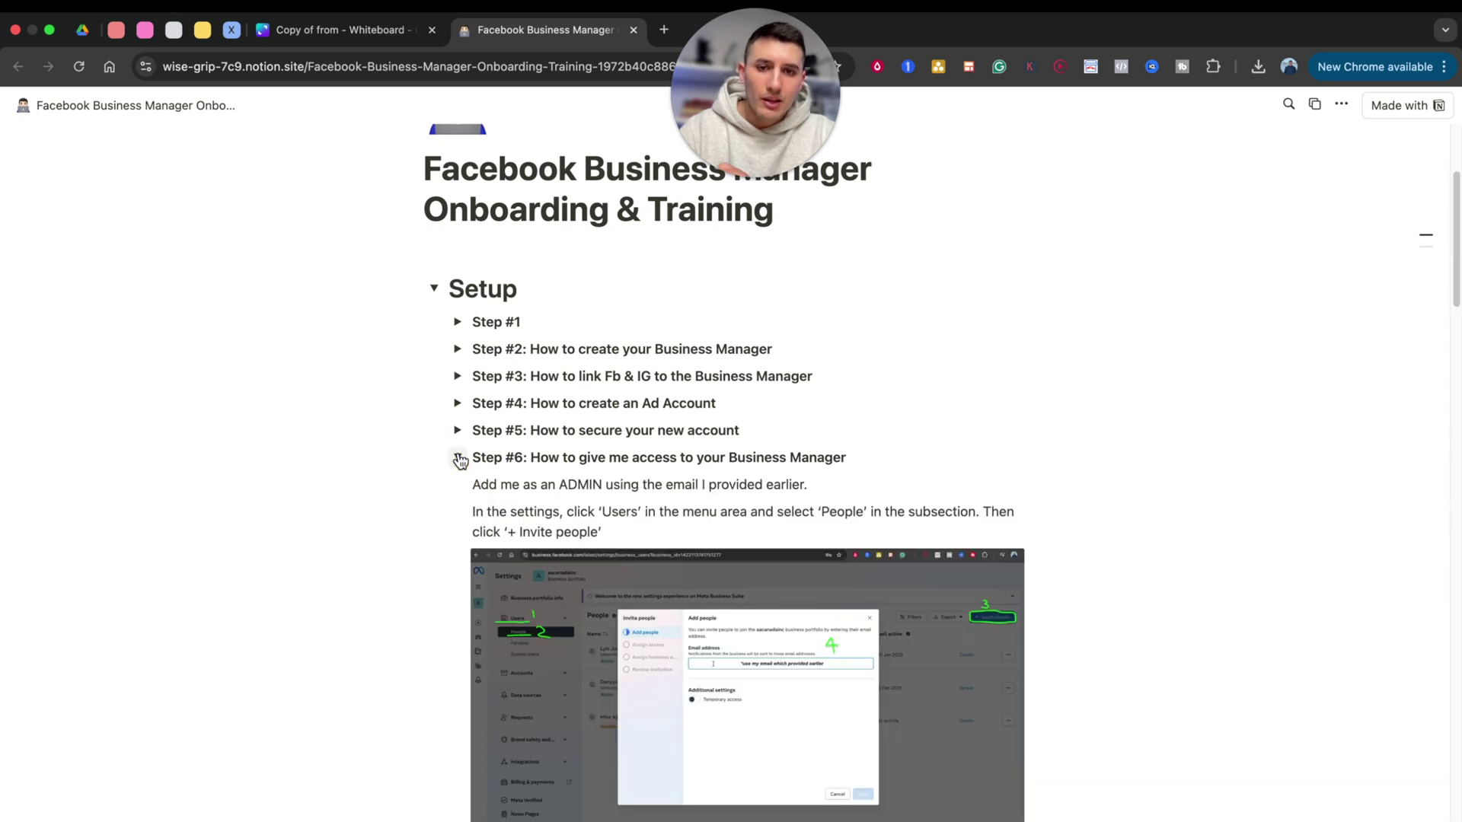
pyautogui.click(458, 459)
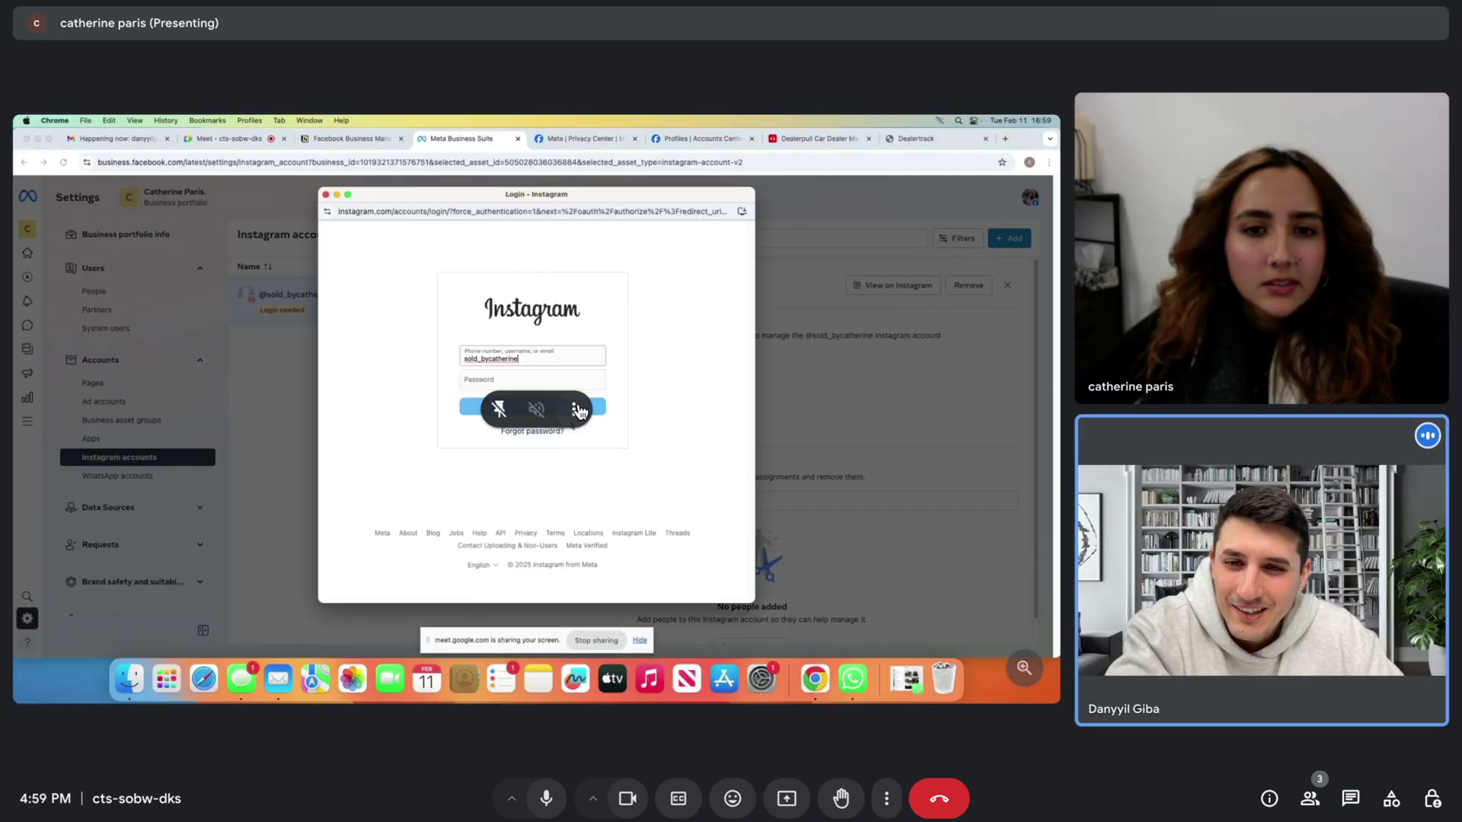
# Open the presenting participant's options menu and dismiss it without choosing anything.
pyautogui.click(573, 409)
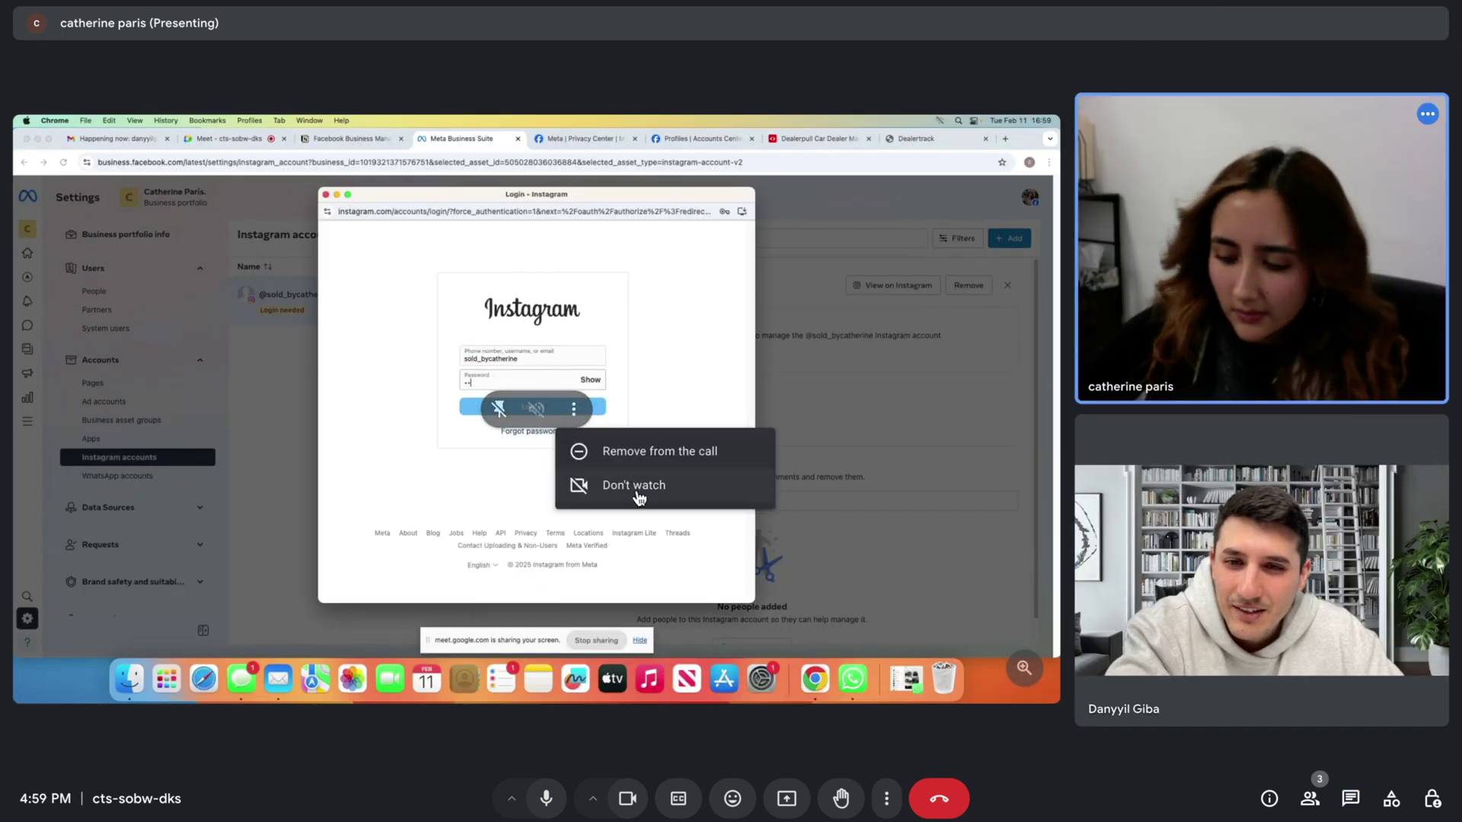
pyautogui.click(728, 459)
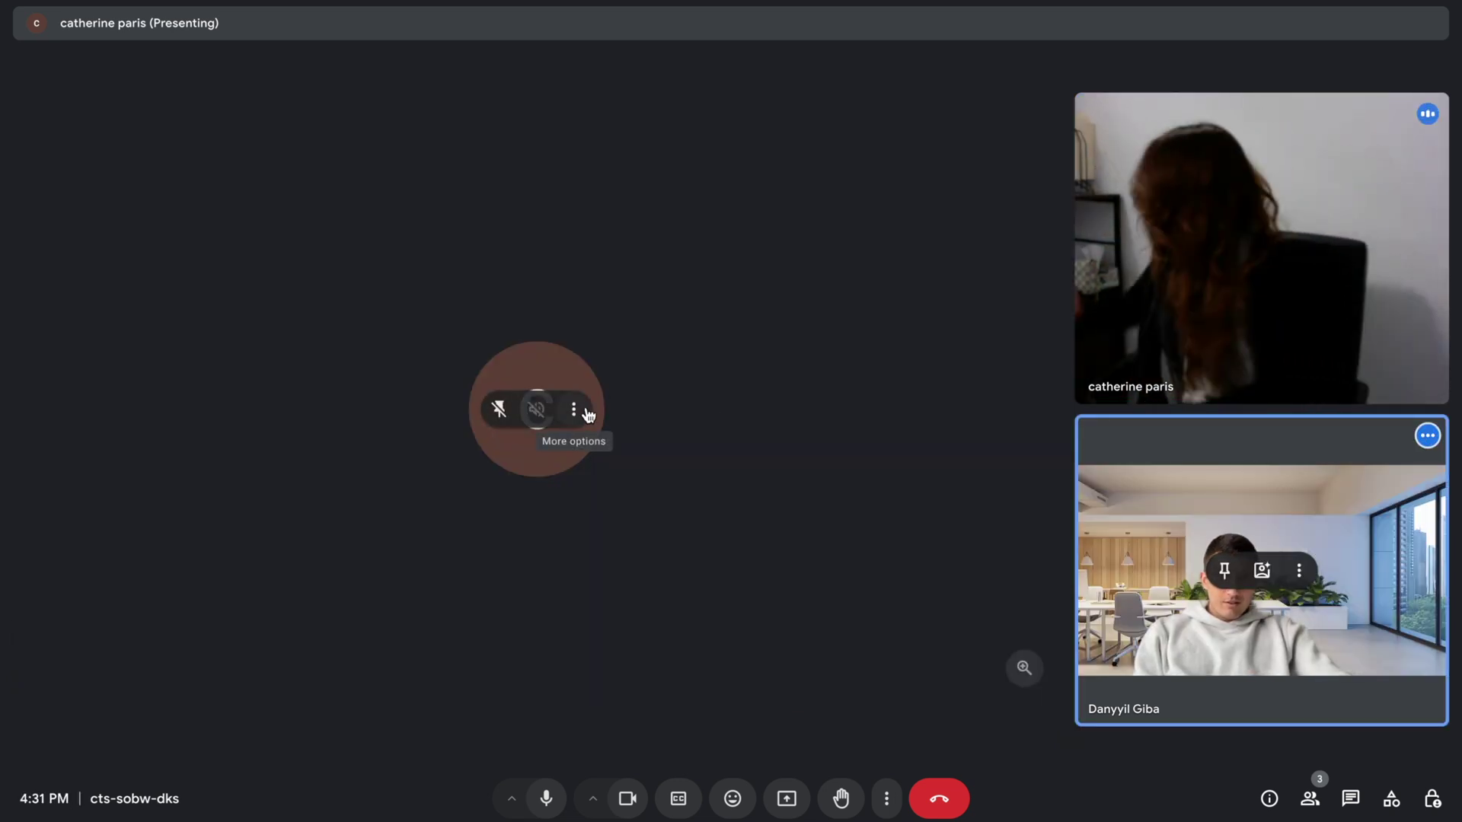
# Choose Start watching on the presenter's tile, then switch it back to Don't watch.
pyautogui.click(590, 412)
pyautogui.click(689, 485)
pyautogui.click(575, 411)
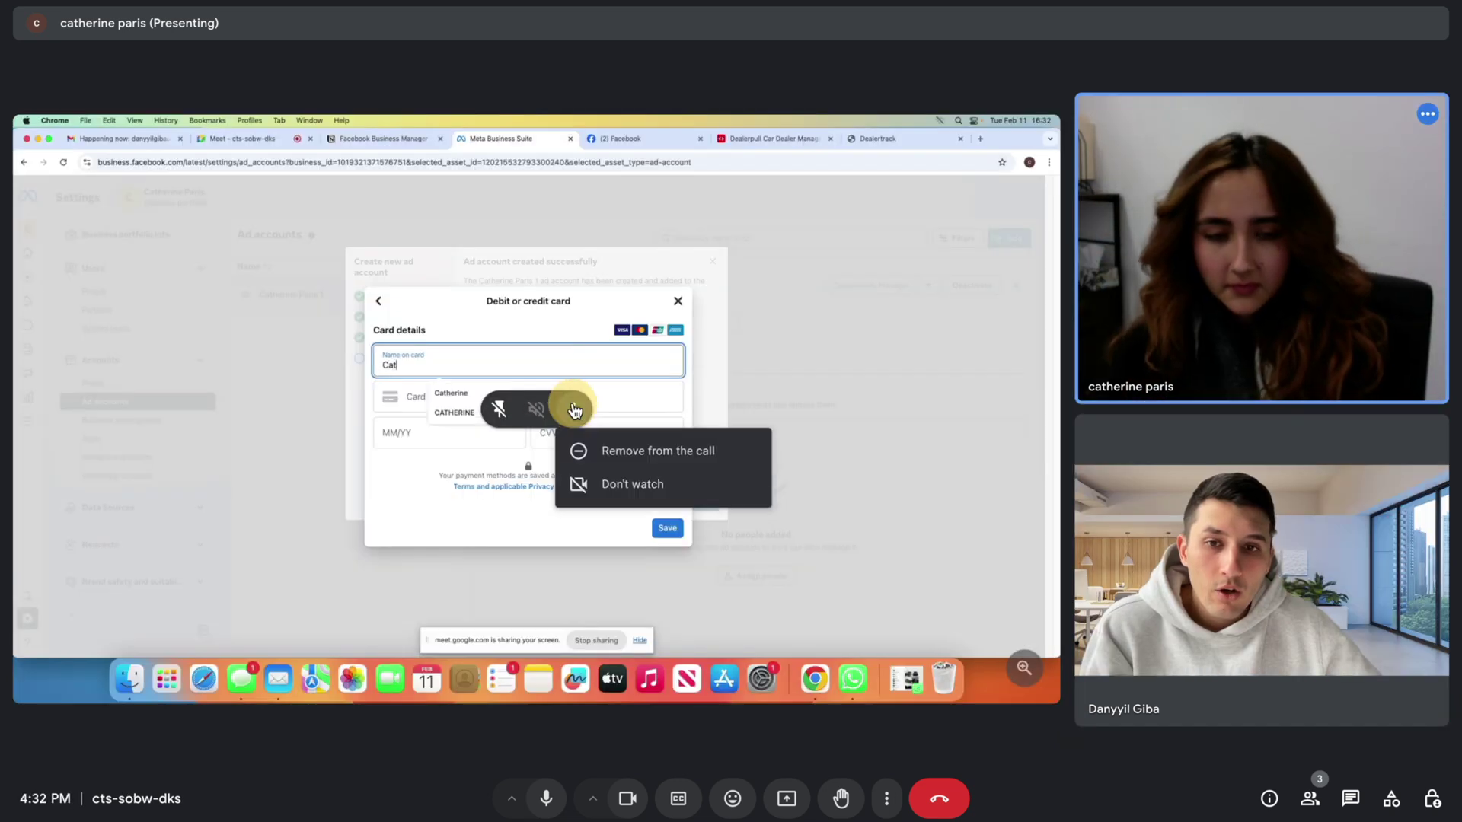
pyautogui.click(631, 489)
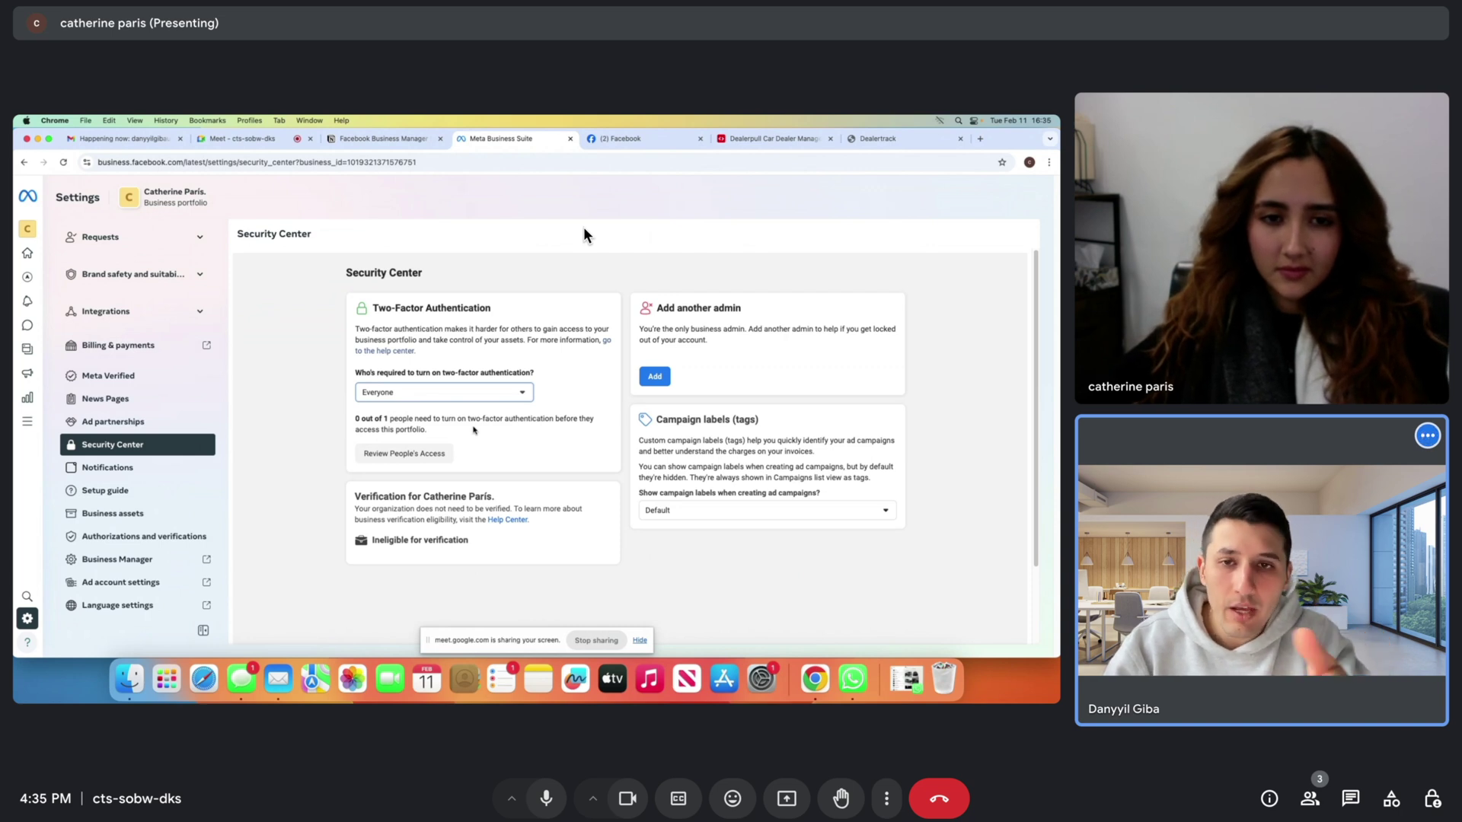
# Choose Add under Add another admin in Security Center.
pyautogui.click(654, 377)
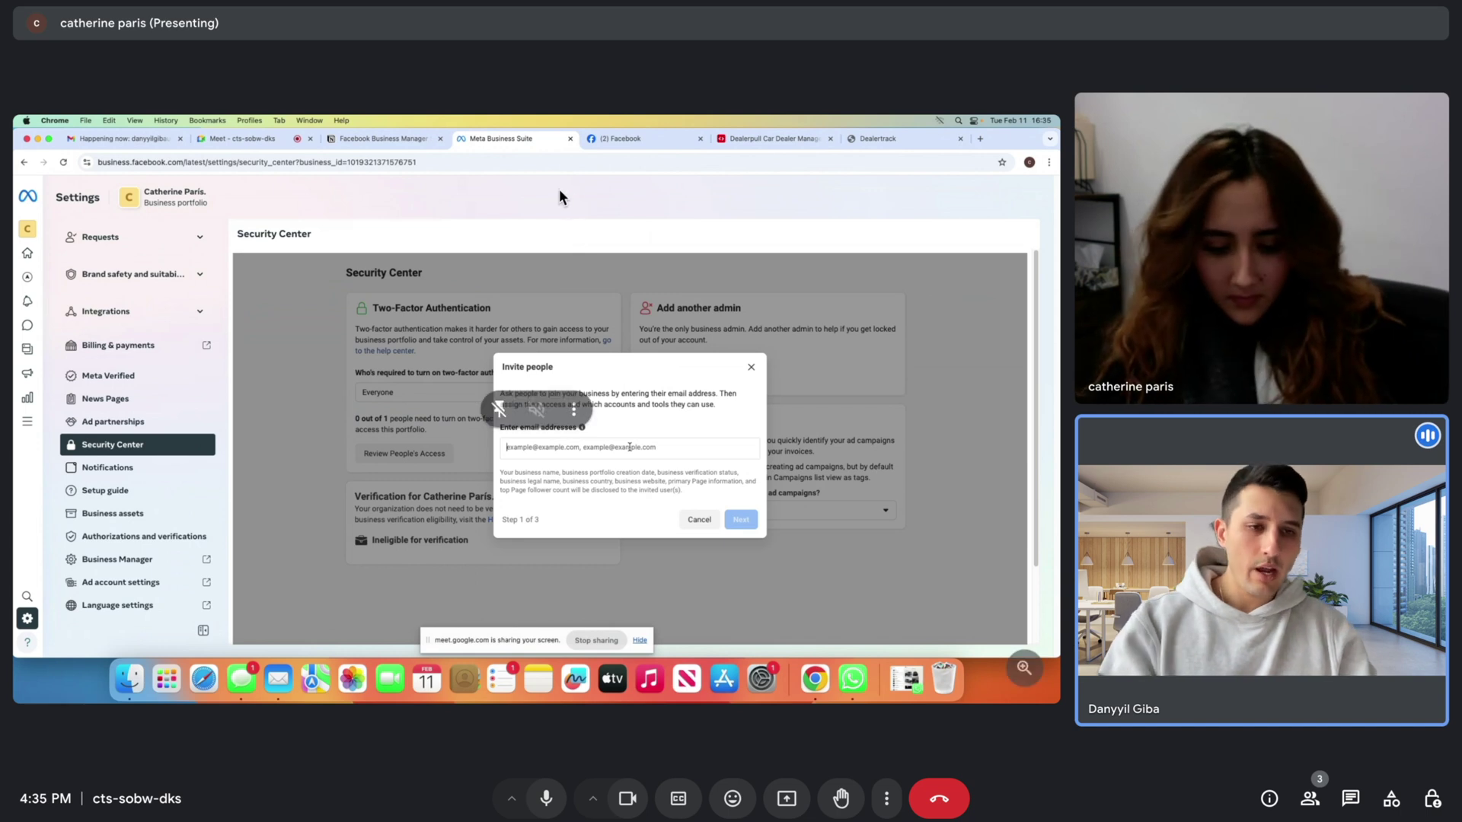
# Paste the new admin's email address into the Meet chat, send it, and close the chat.
pyautogui.click(1340, 804)
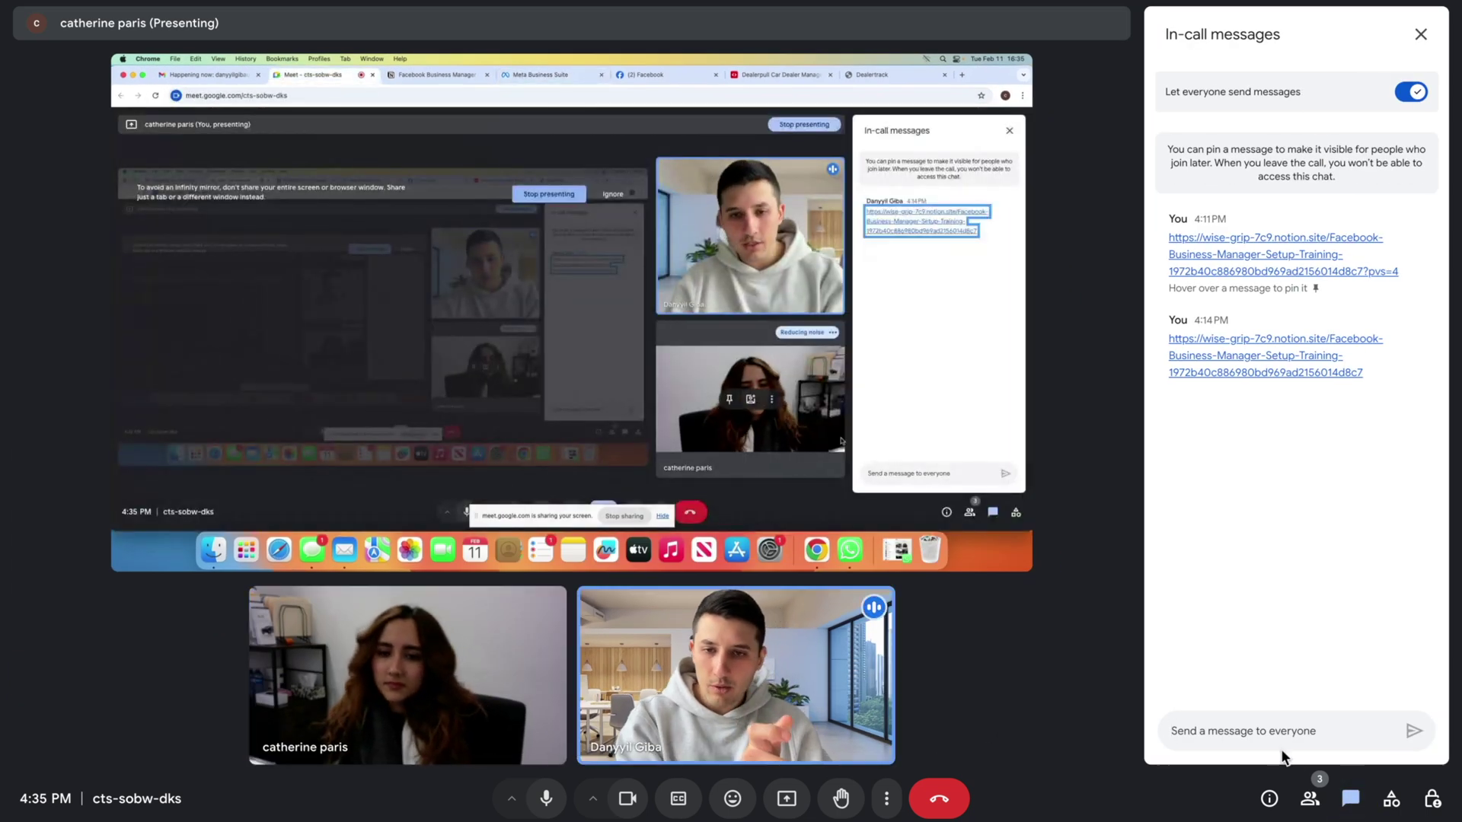
pyautogui.click(1253, 729)
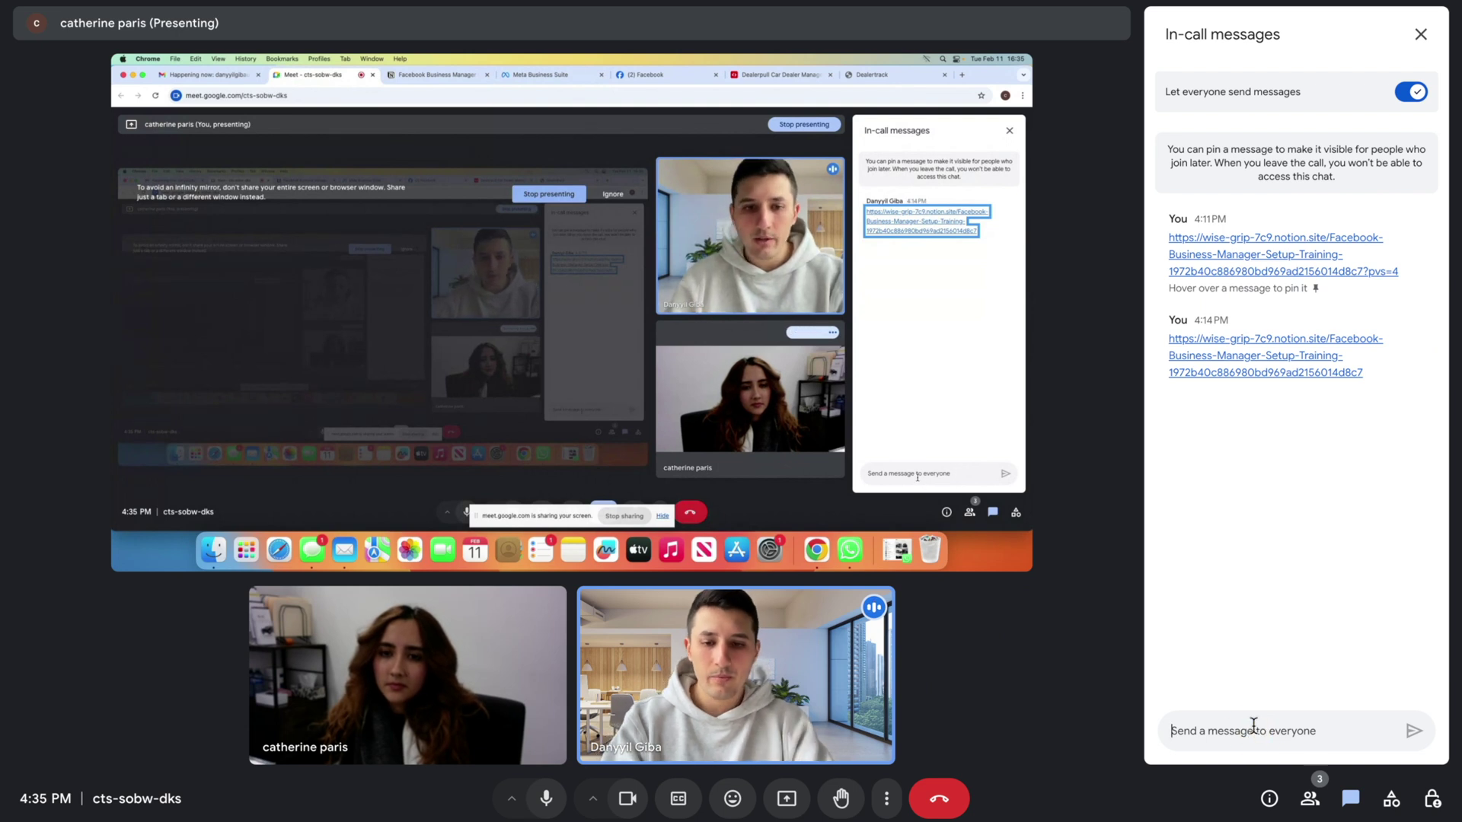
pyautogui.press('super+v')
pyautogui.click(1410, 729)
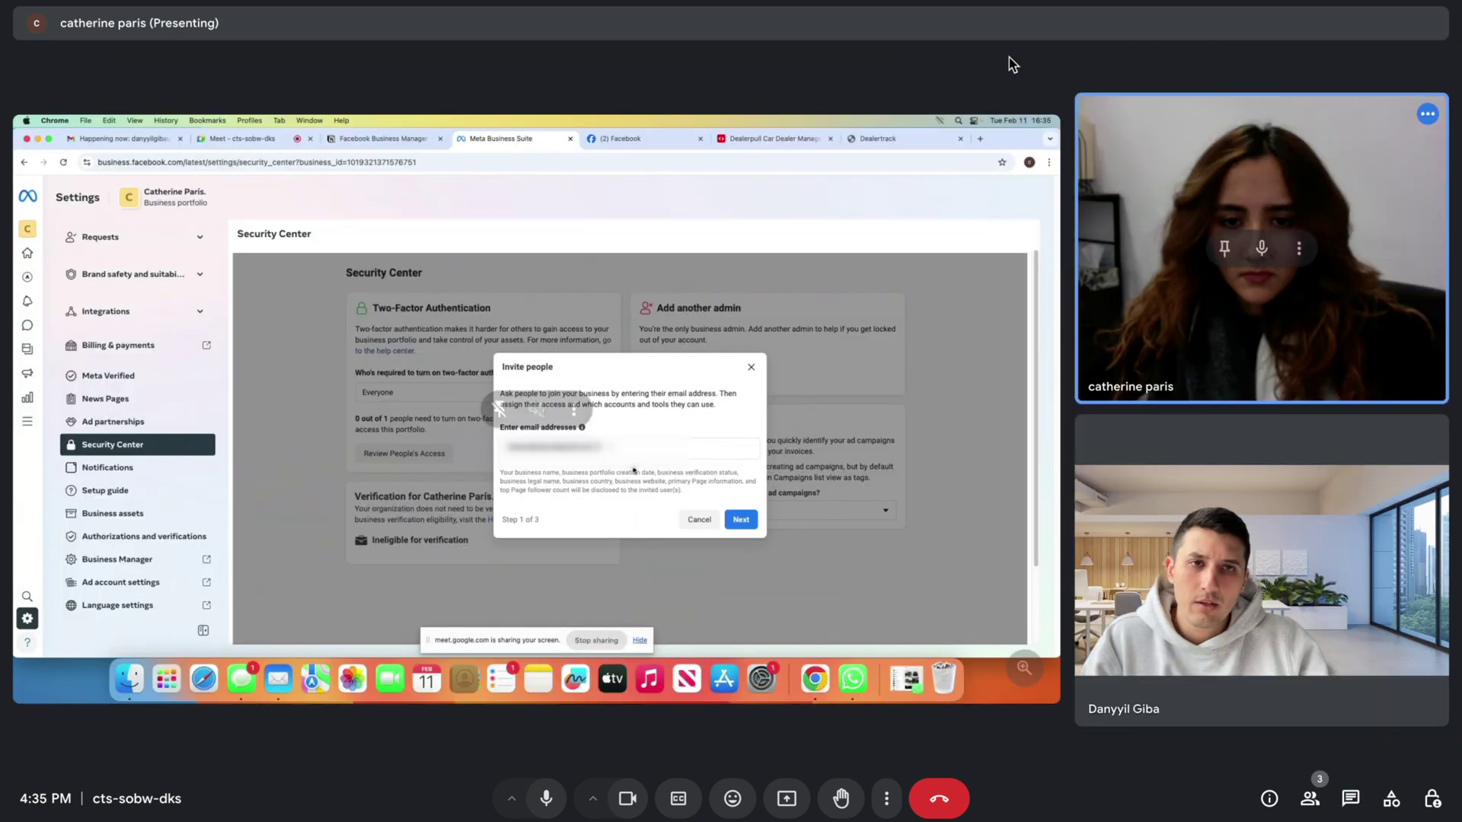
pyautogui.click(1421, 34)
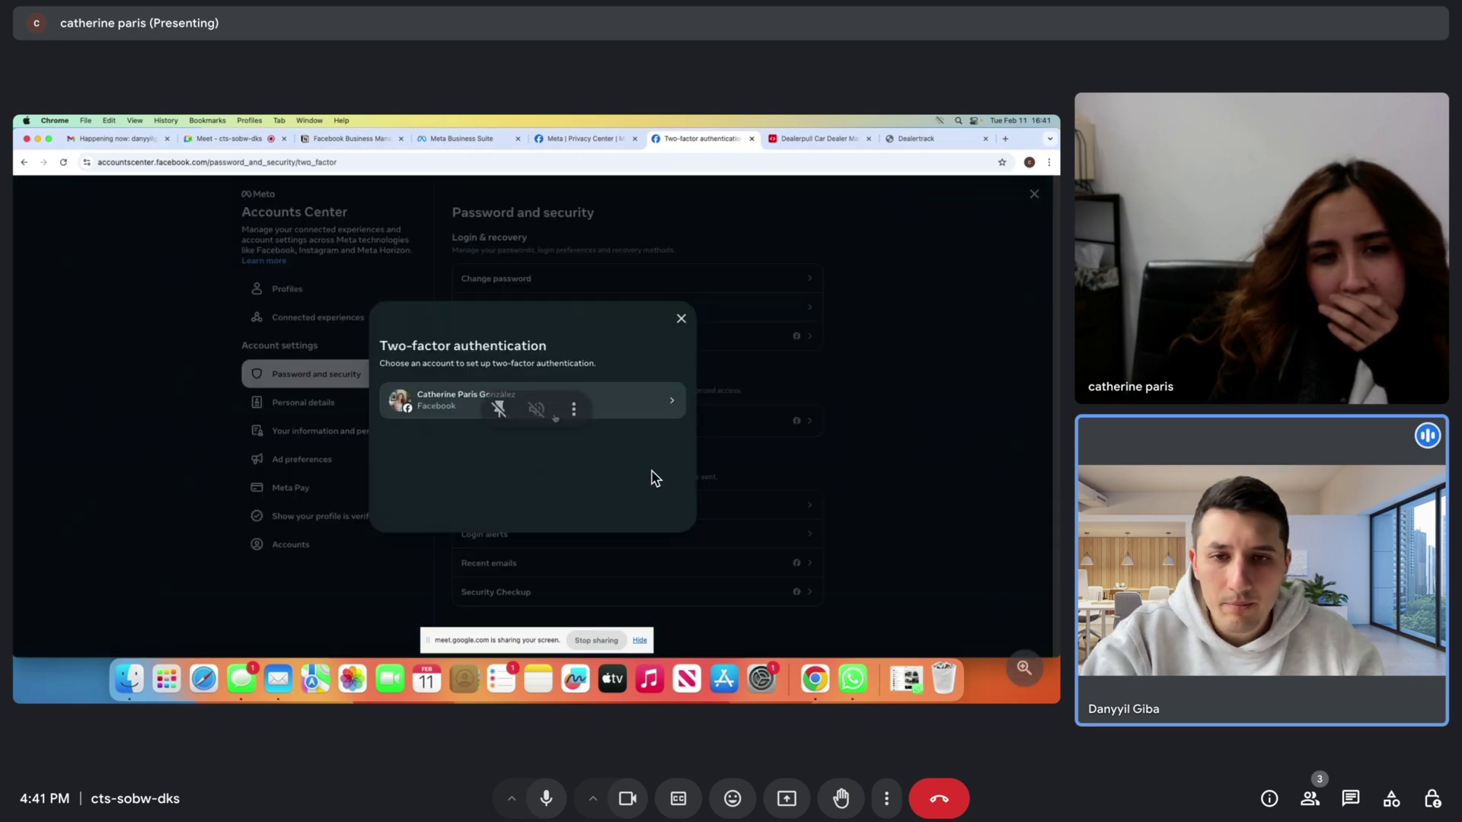
# Choose Don't watch for the presenter's shared screen from the tile's options.
pyautogui.click(573, 408)
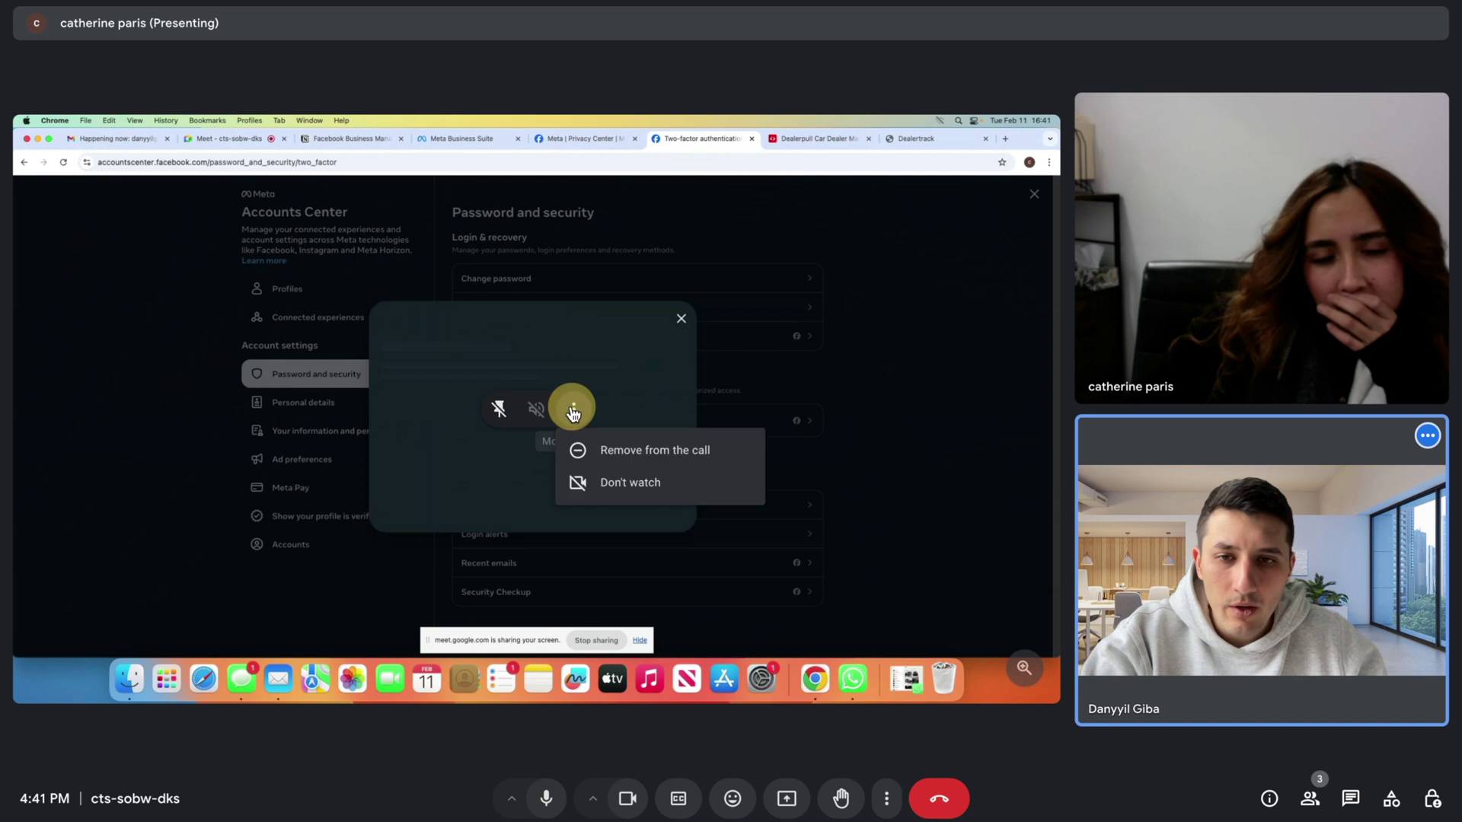
pyautogui.click(633, 488)
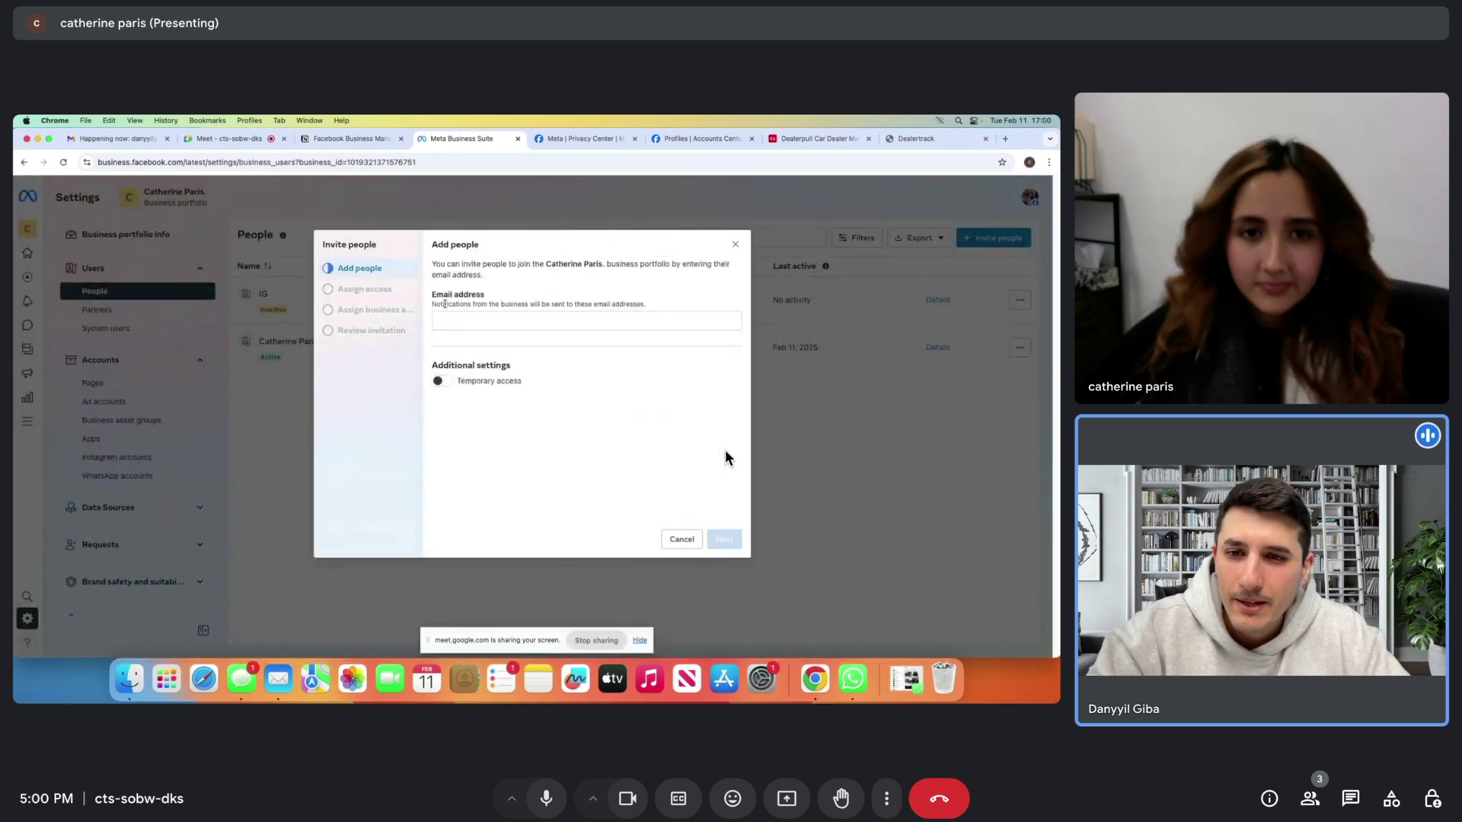
# Paste the new admin's email into Invite people and grant them Full control.
pyautogui.rightClick(458, 321)
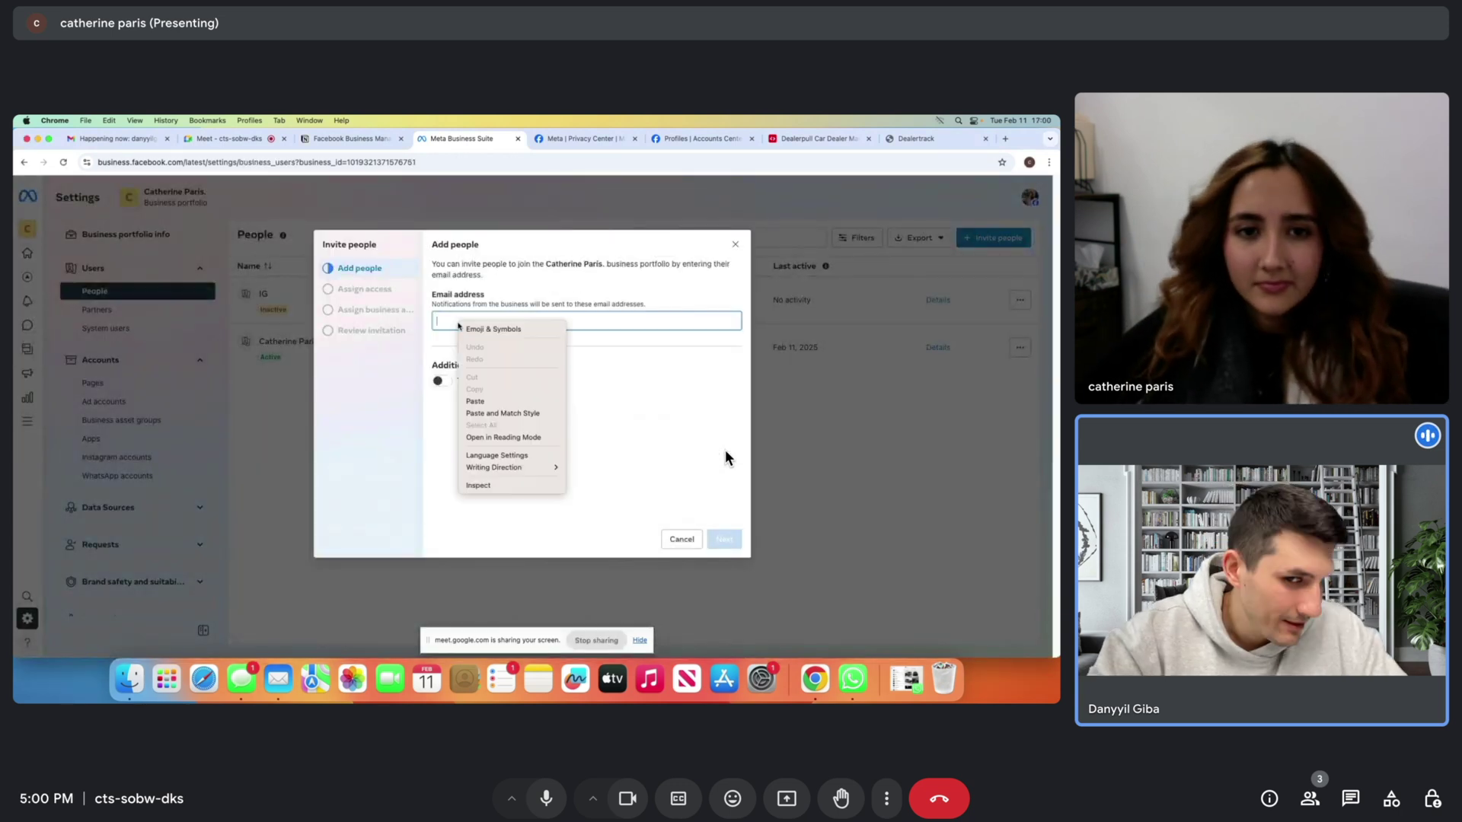
pyautogui.click(488, 408)
pyautogui.press('Return')
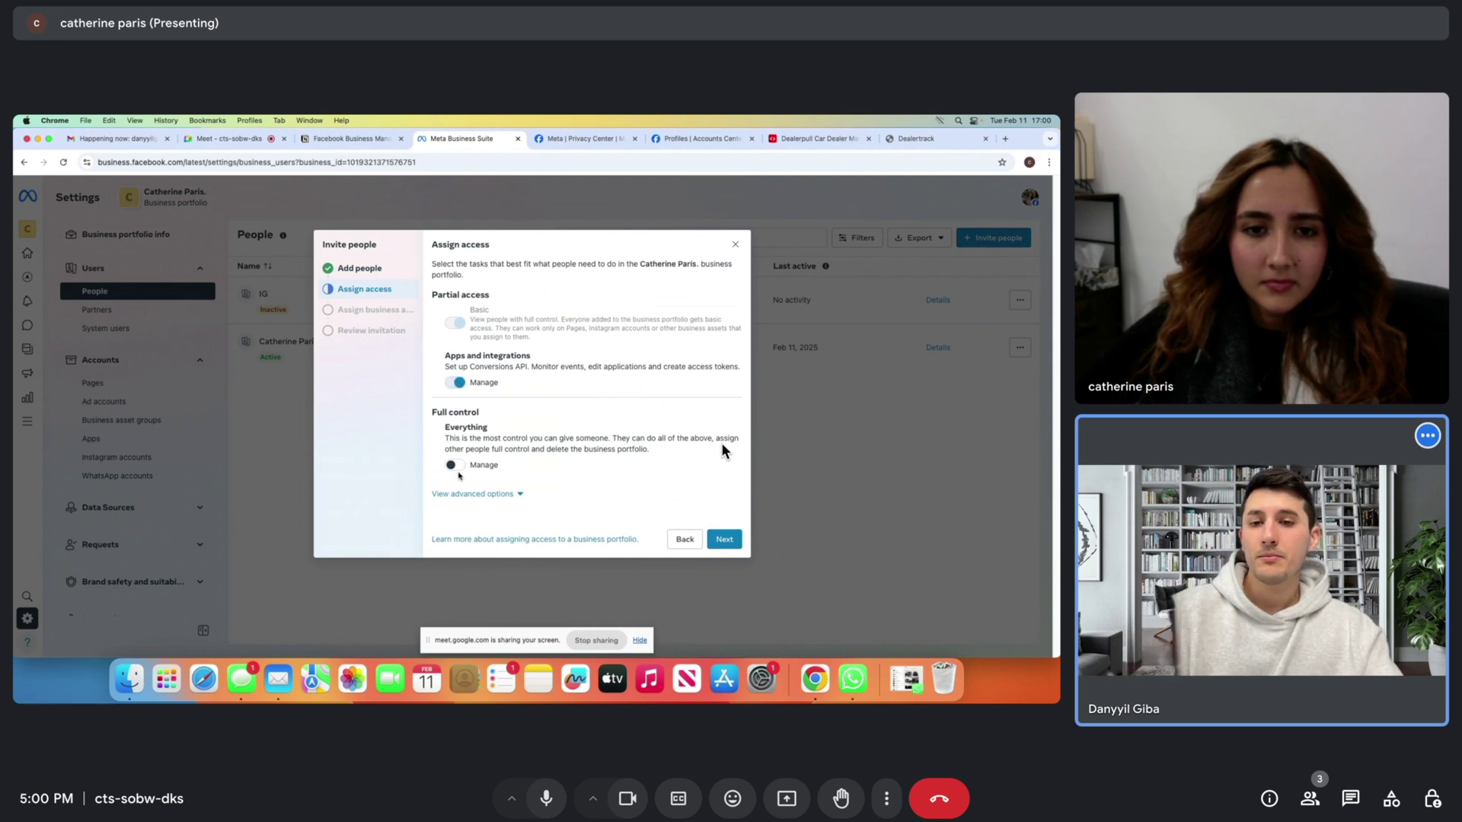
pyautogui.click(459, 474)
pyautogui.scroll(-1, 471, 506)
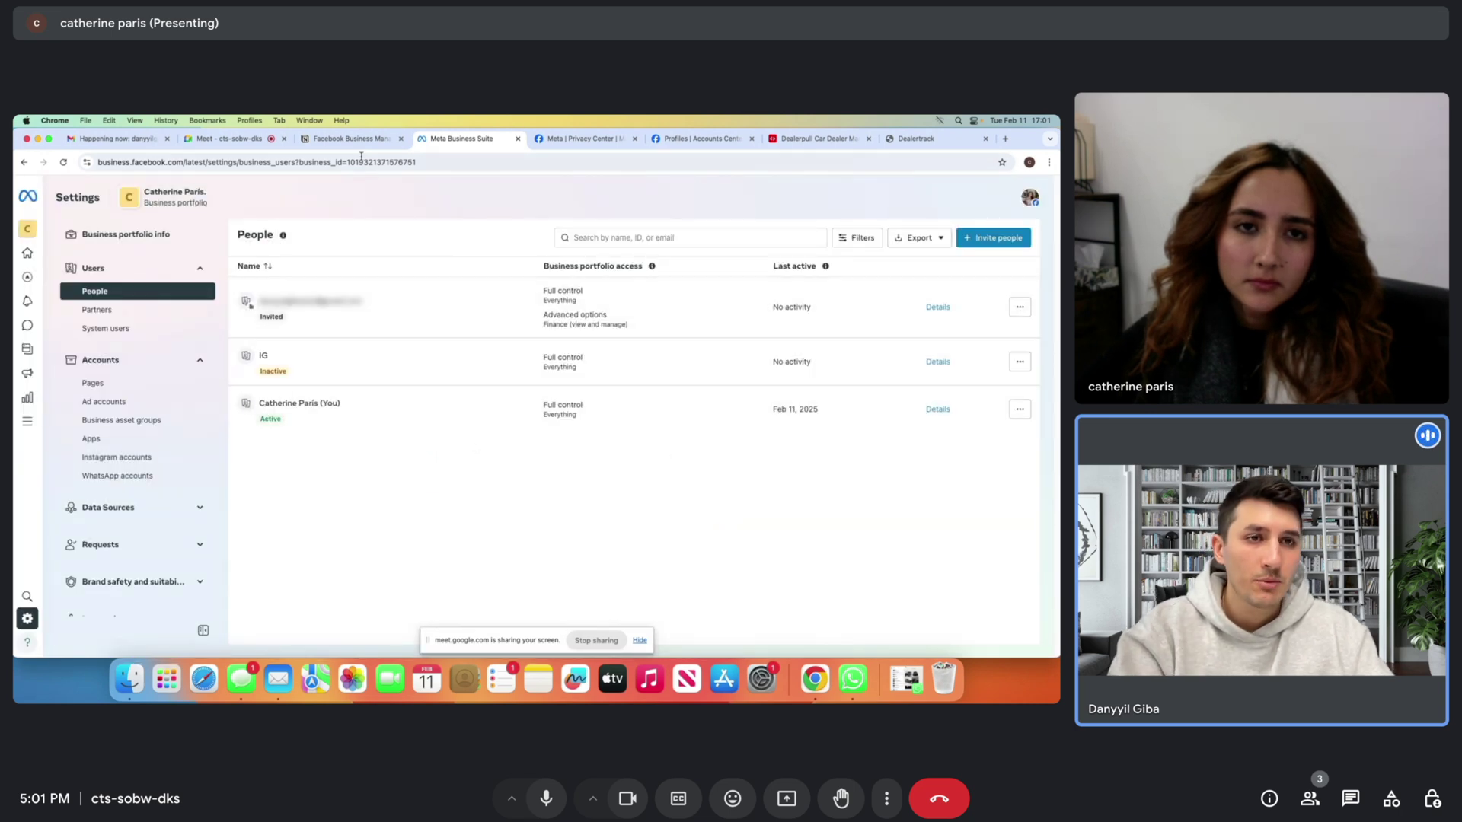
# In Gmail, refresh the inbox, open the Meta invitation email and follow its View invitation link.
pyautogui.hotkey('ctrl', 'Tab')
pyautogui.click(294, 68)
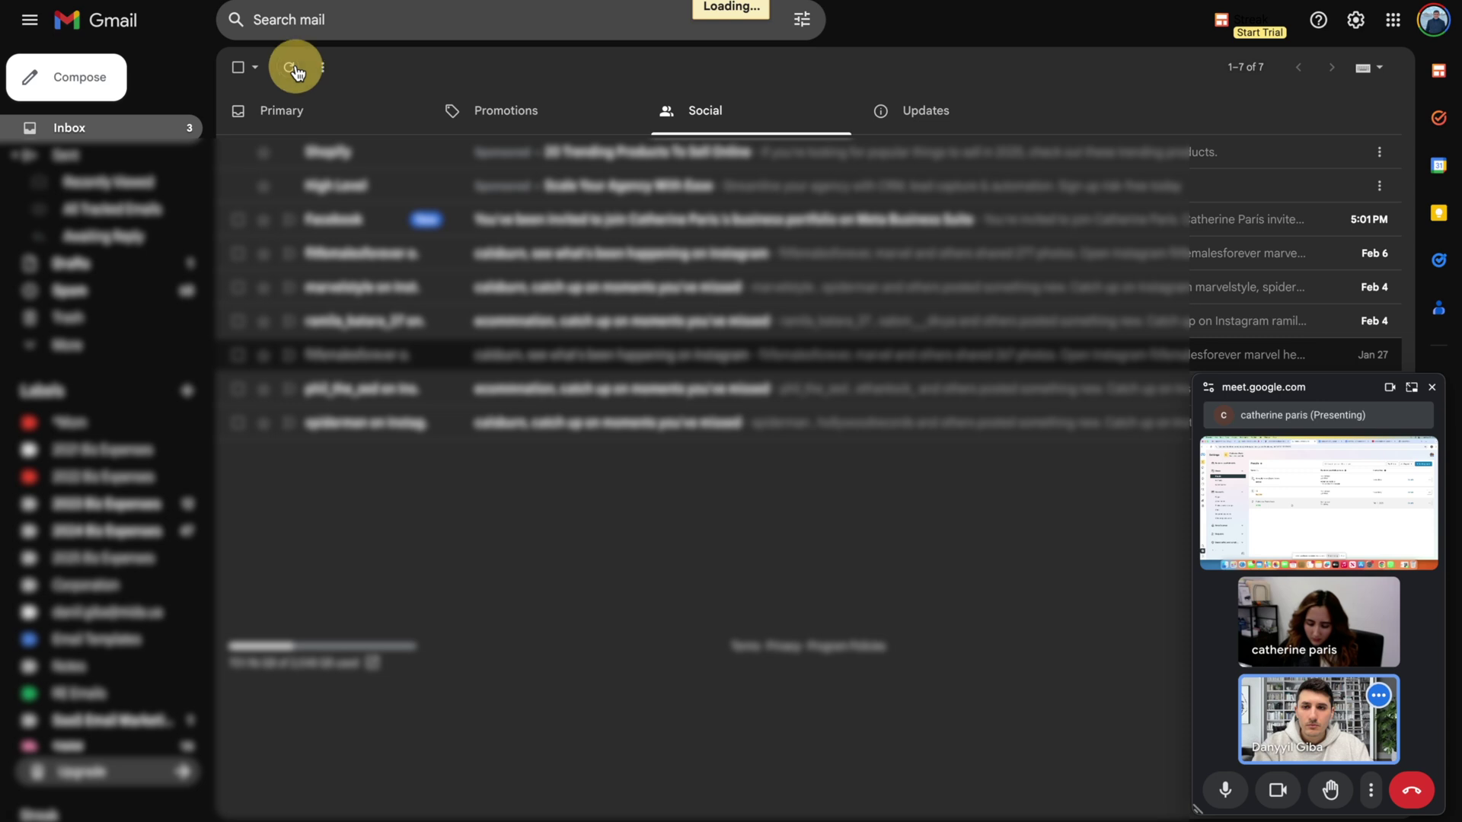
pyautogui.click(339, 221)
pyautogui.doubleClick(792, 487)
pyautogui.rightClick(788, 487)
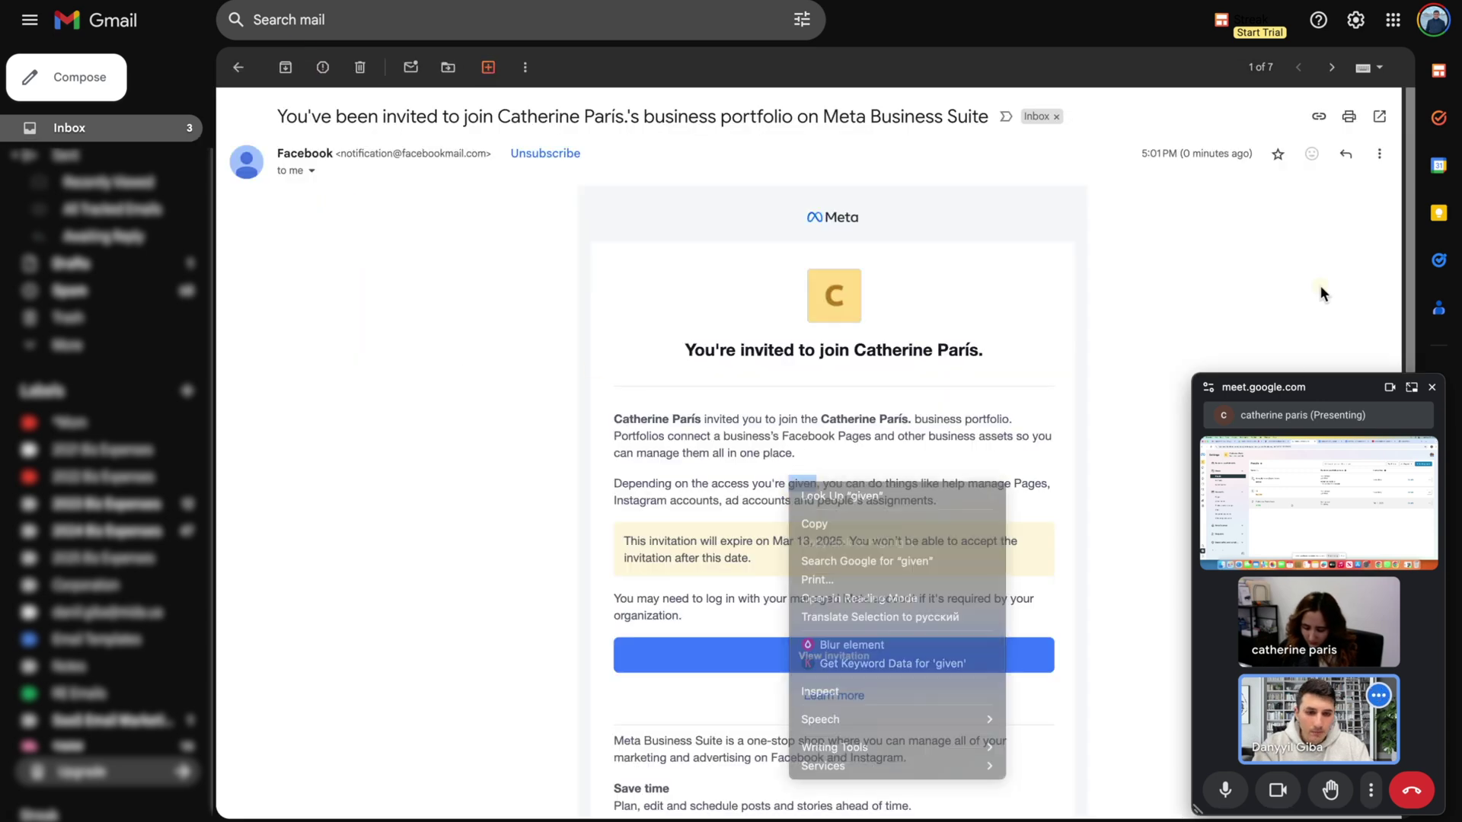
pyautogui.click(1066, 302)
pyautogui.scroll(-3, 871, 629)
pyautogui.click(872, 423)
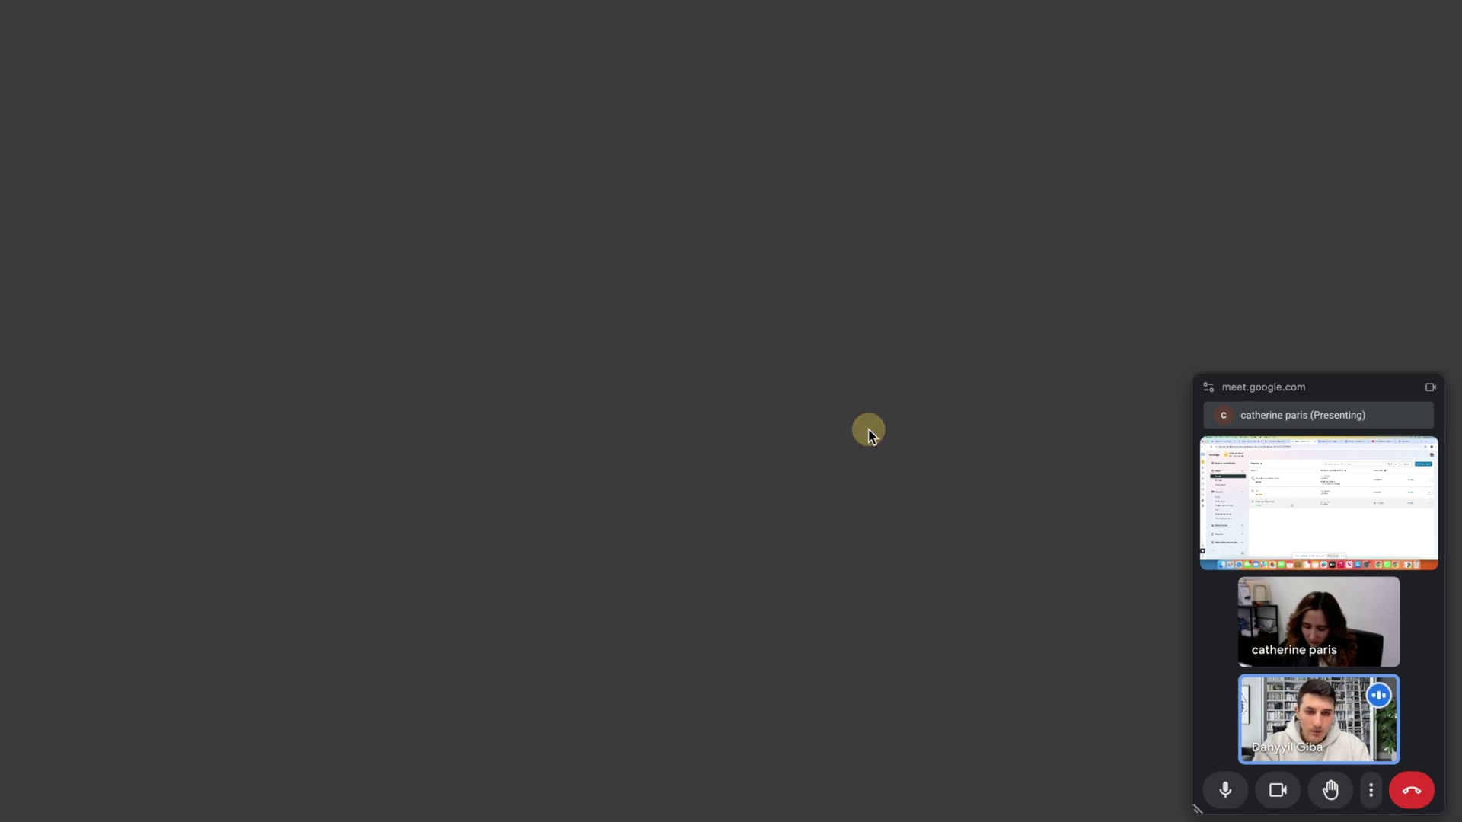
# Log in with Facebook, accept the portfolio invitation with the account password, and review the People settings.
pyautogui.click(1183, 352)
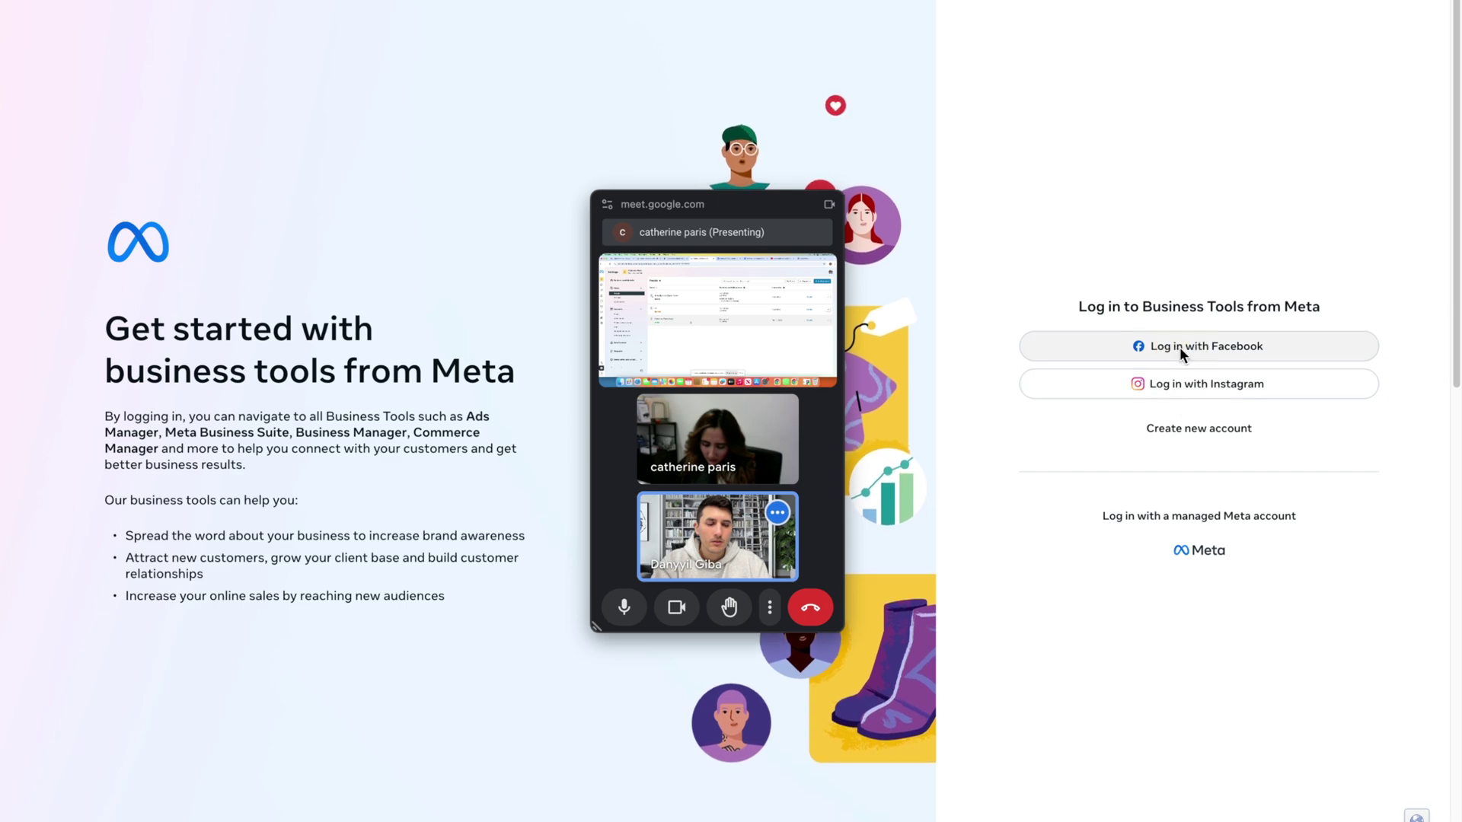
pyautogui.moveTo(714, 204); pyautogui.dragTo(1154, 107)
pyautogui.click(910, 695)
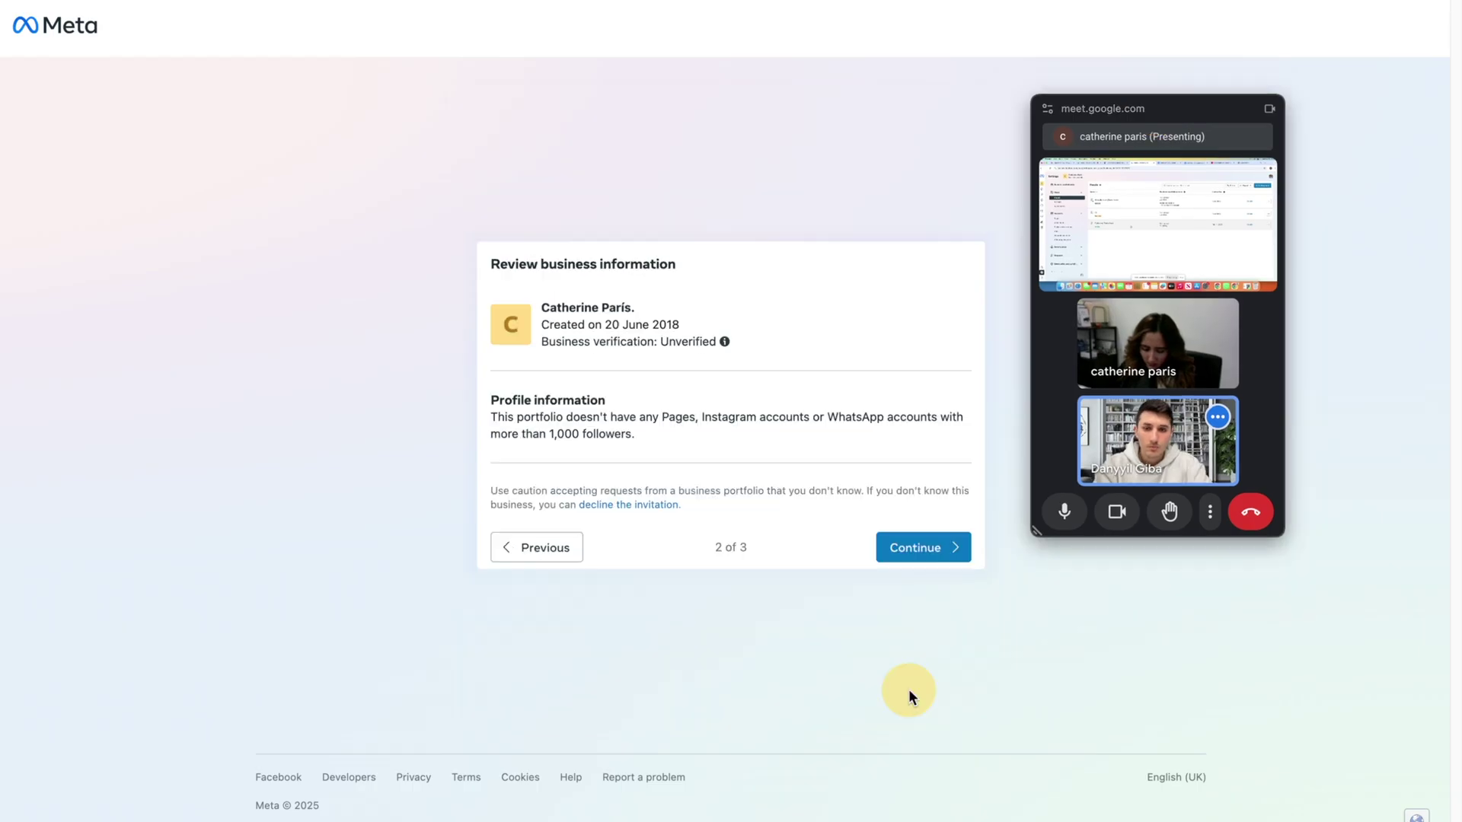
pyautogui.click(898, 542)
pyautogui.click(914, 565)
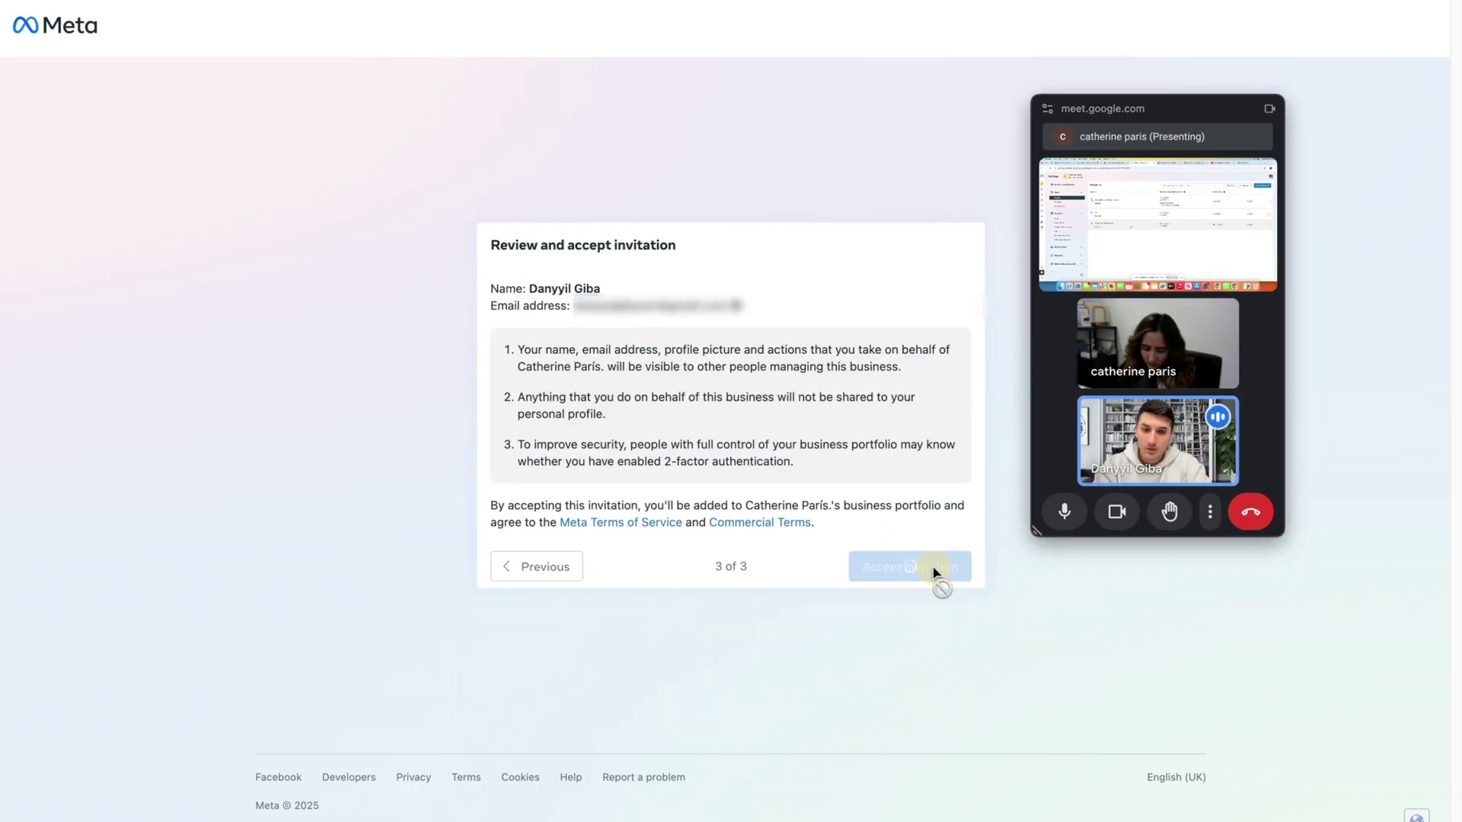
pyautogui.click(875, 369)
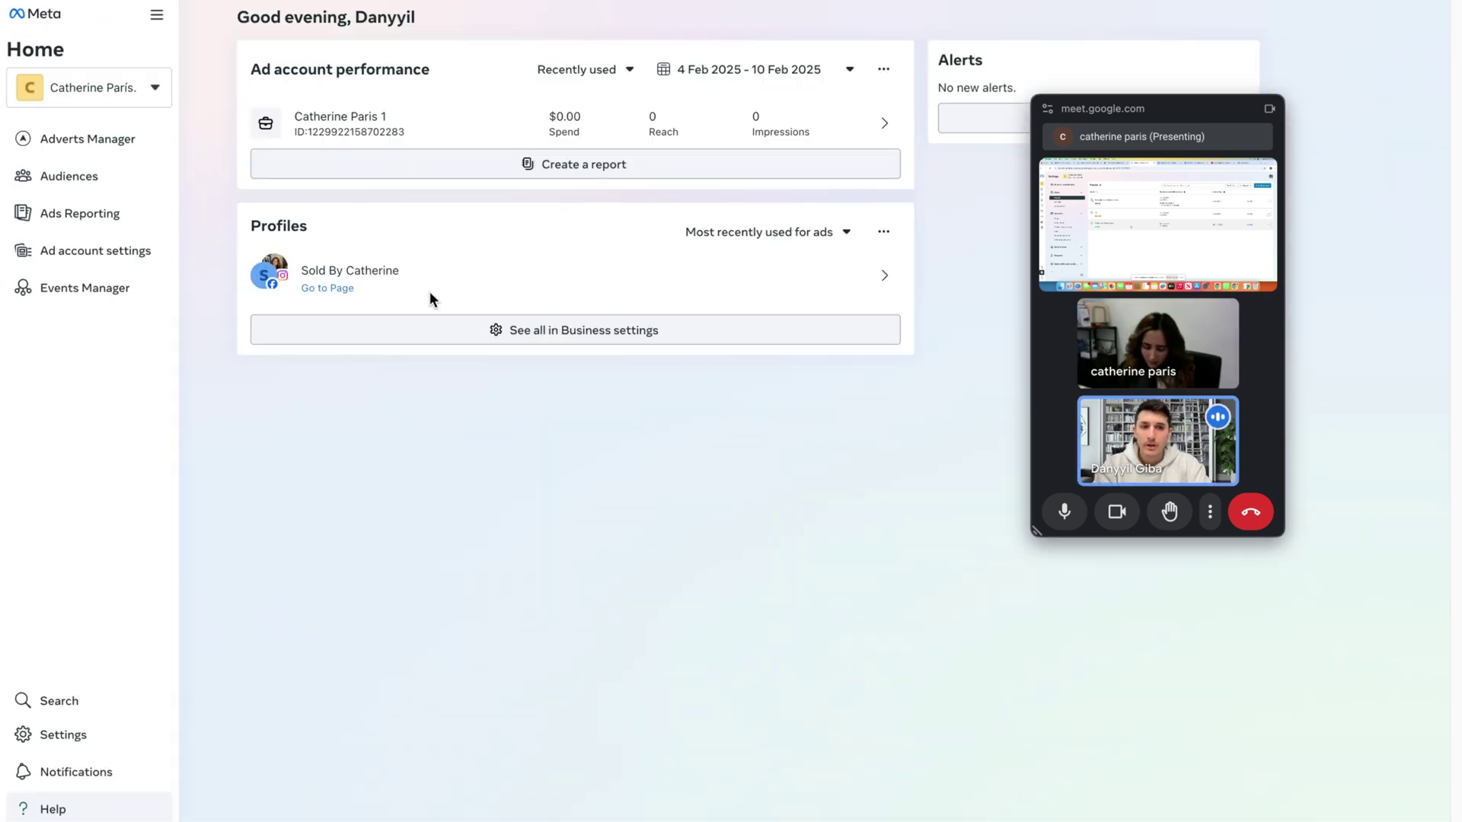
pyautogui.click(80, 732)
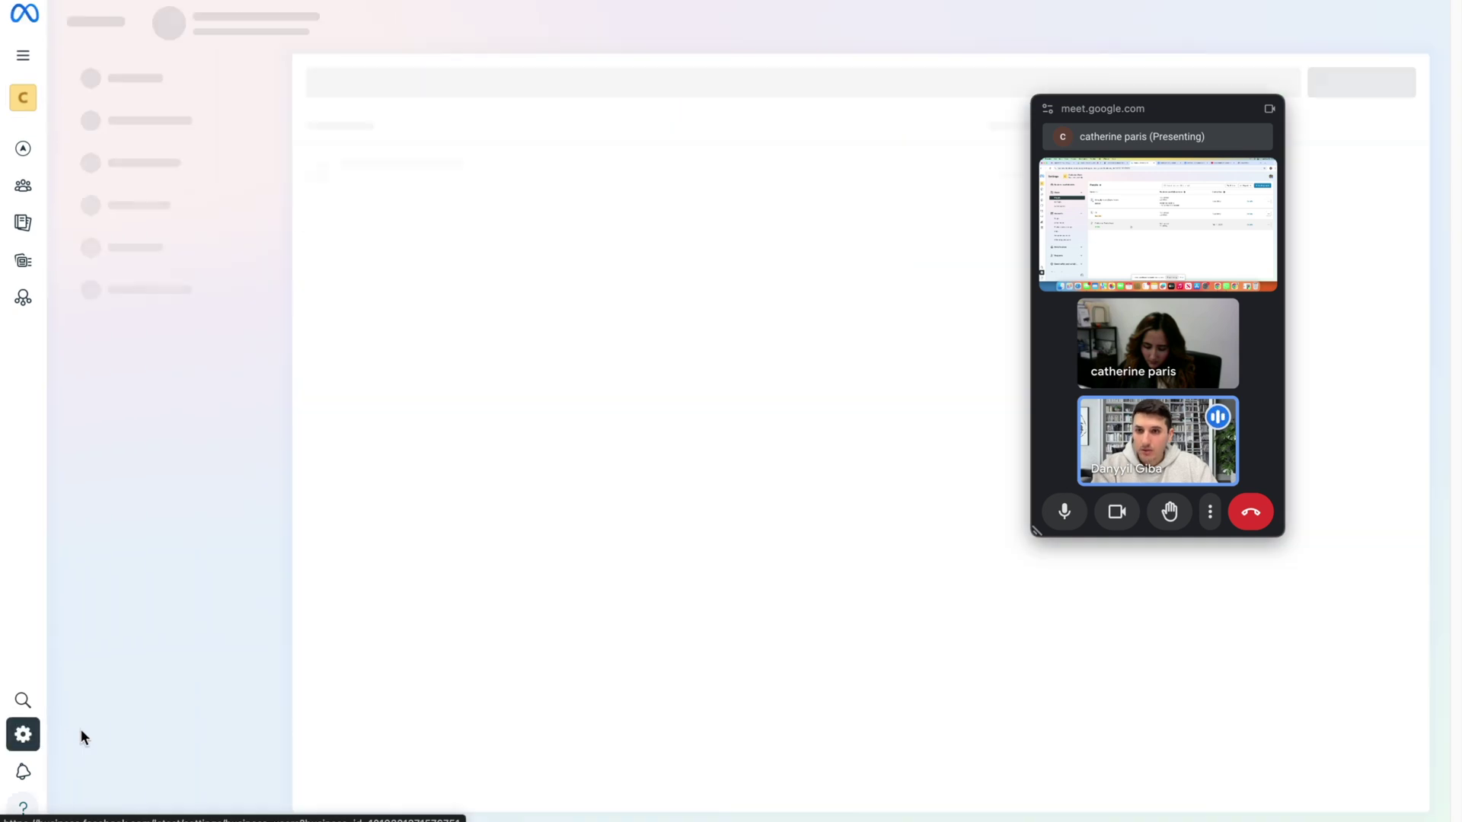
pyautogui.moveTo(1191, 130); pyautogui.dragTo(583, 515)
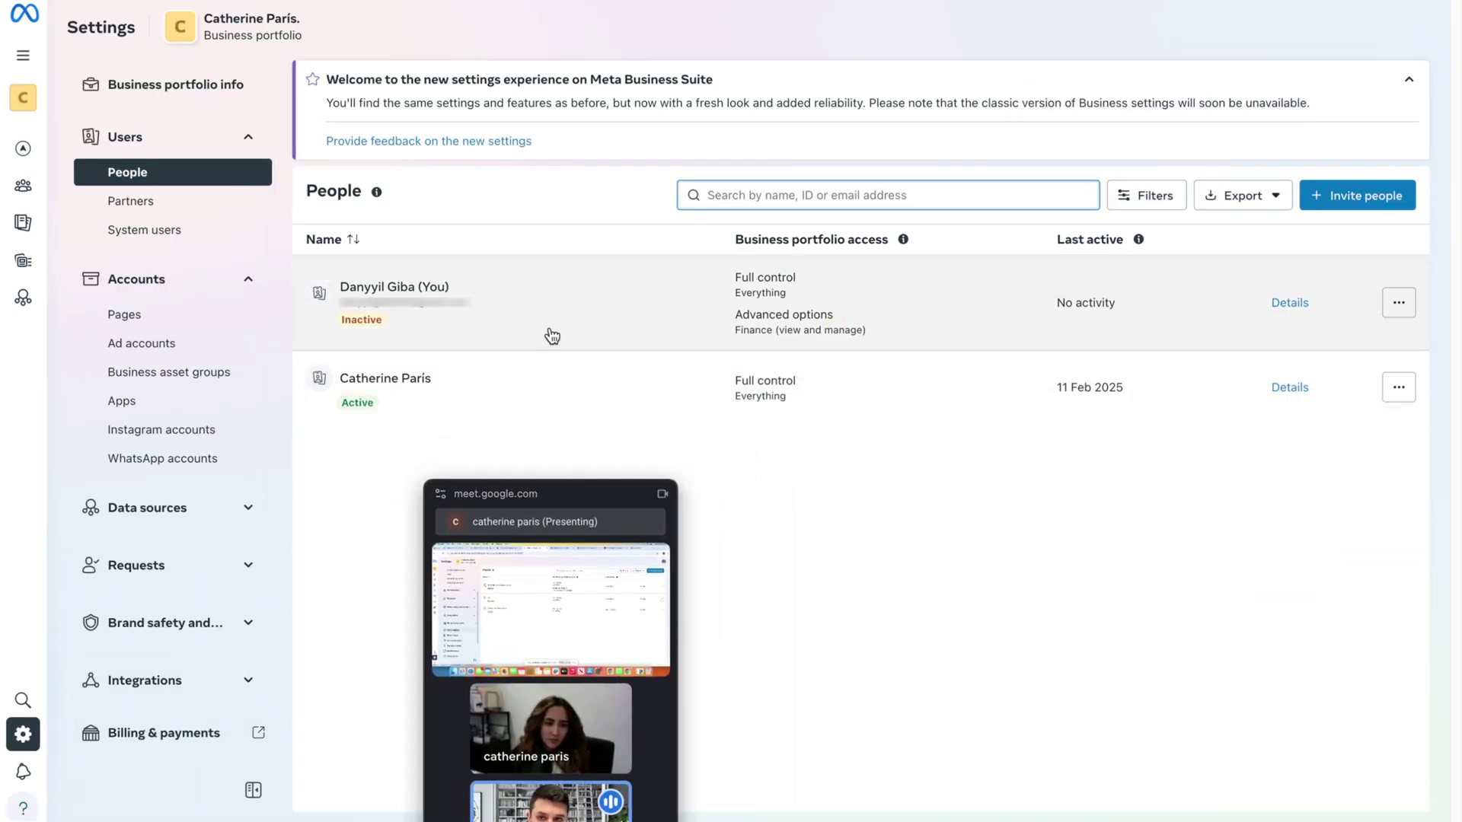